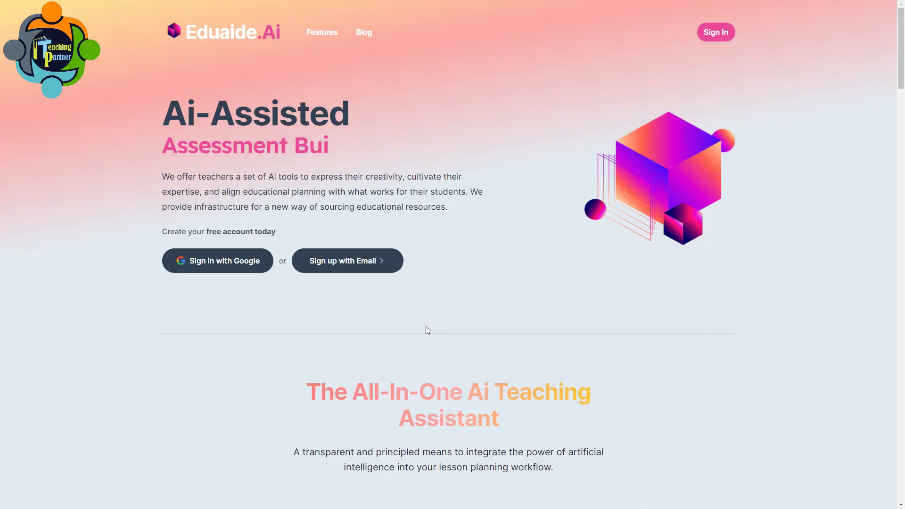
Step: Sign in to Eduaide.Ai with a Google account to reach Generate Learning Content
click(233, 265)
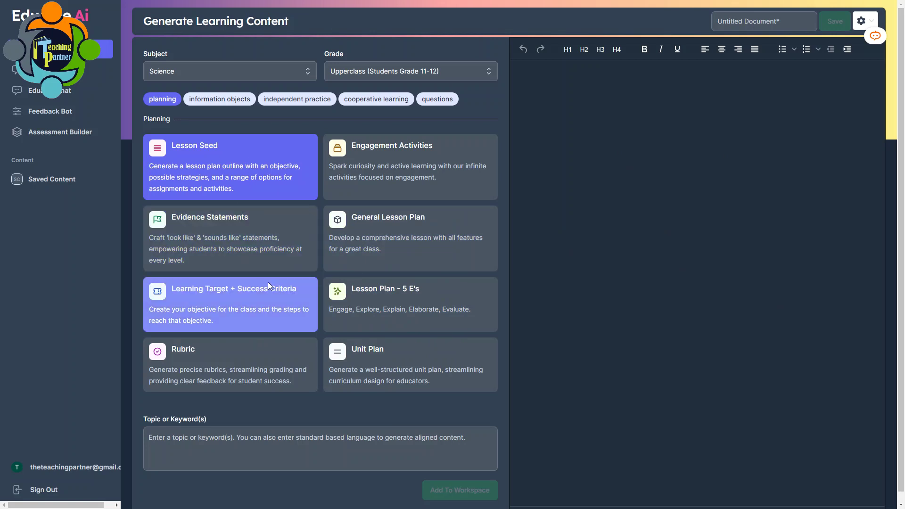
Step: Keep Science as the subject and set the grade to Underclass (Students Grade 9-10)
click(219, 75)
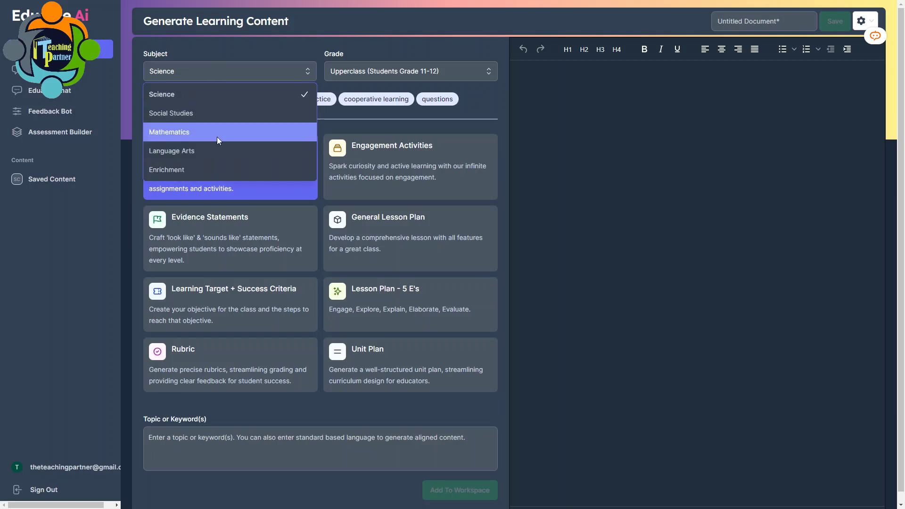
click(218, 94)
click(340, 72)
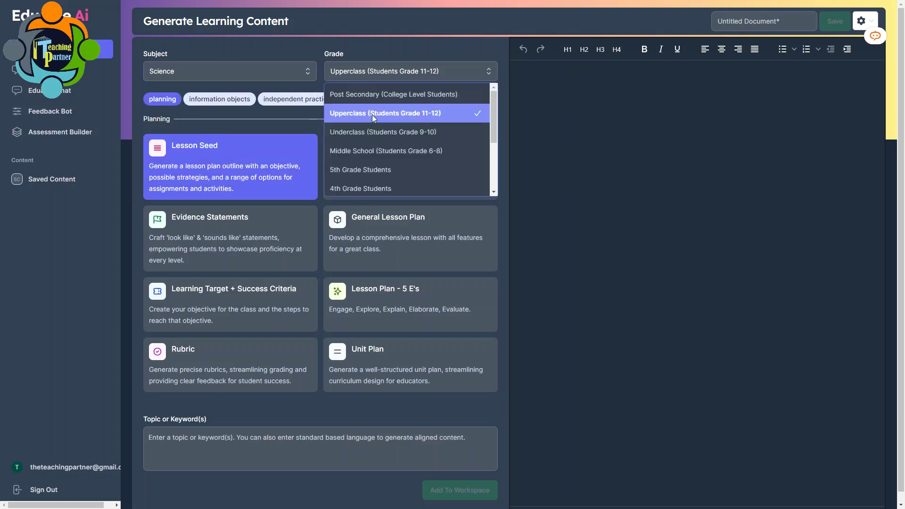
scroll(377, 119, down, 3)
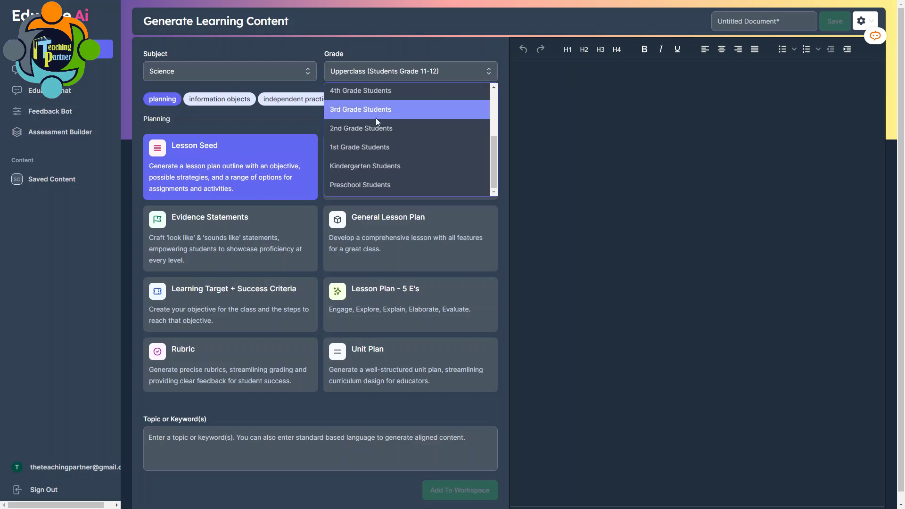
scroll(367, 109, up, 3)
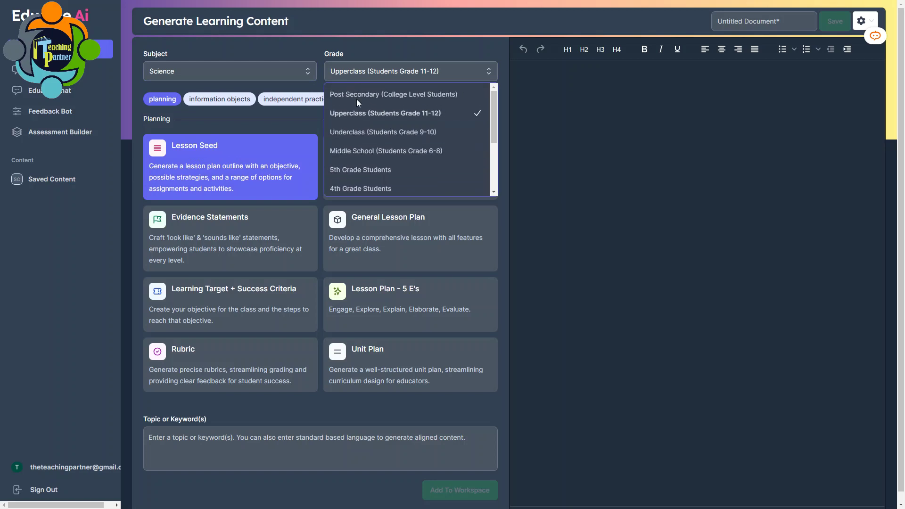
click(379, 135)
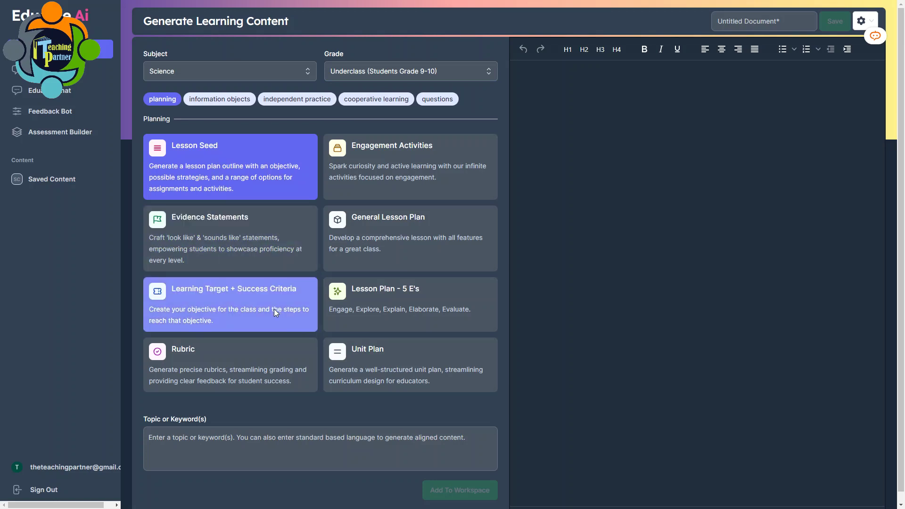
click(238, 450)
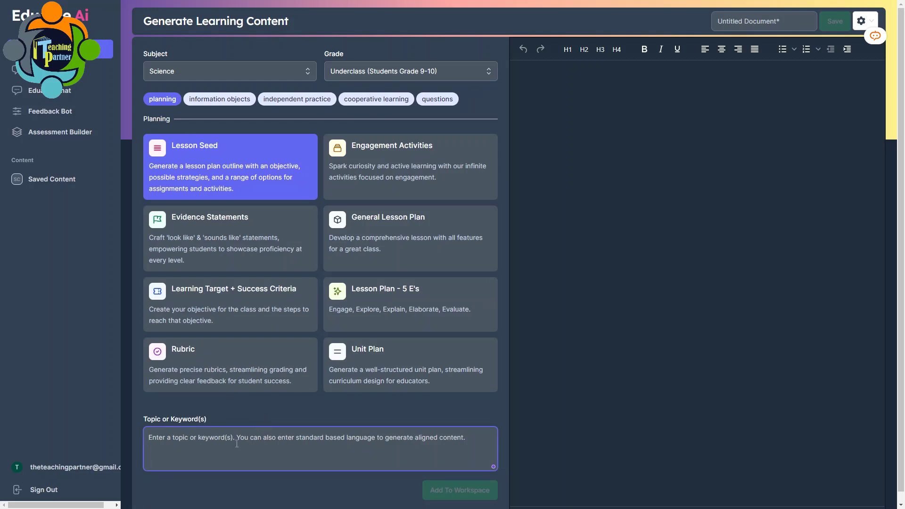
Step: Enter the topic 'The role of catalysts in chemical reaction' and keep English as output language
text(The r)
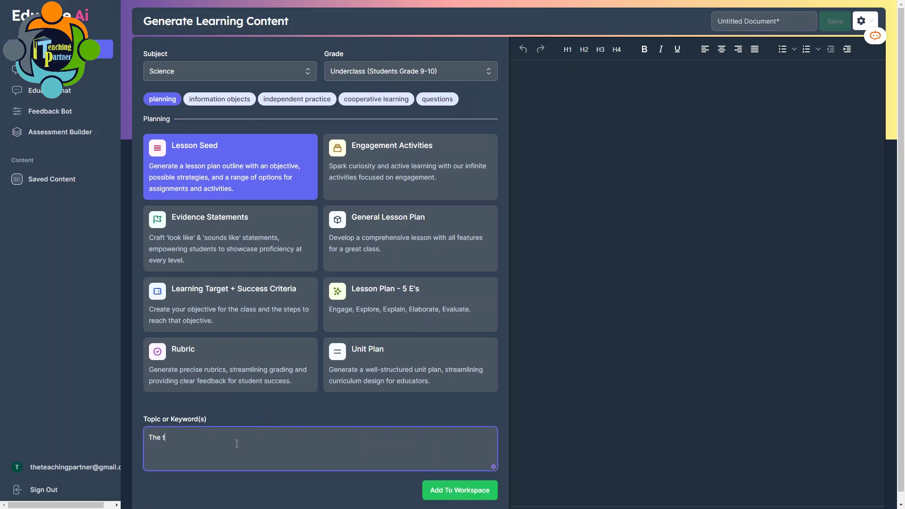
text(ole of catalysts in chemical reaction)
click(442, 492)
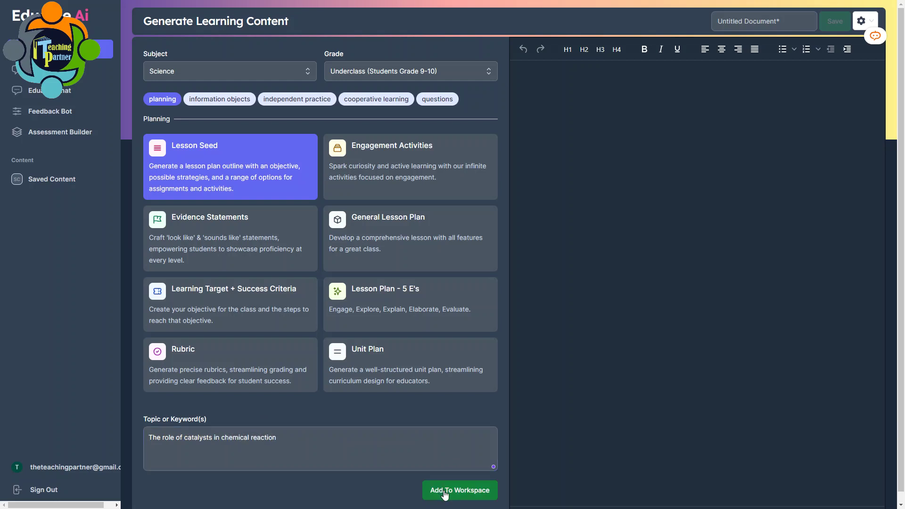
click(863, 20)
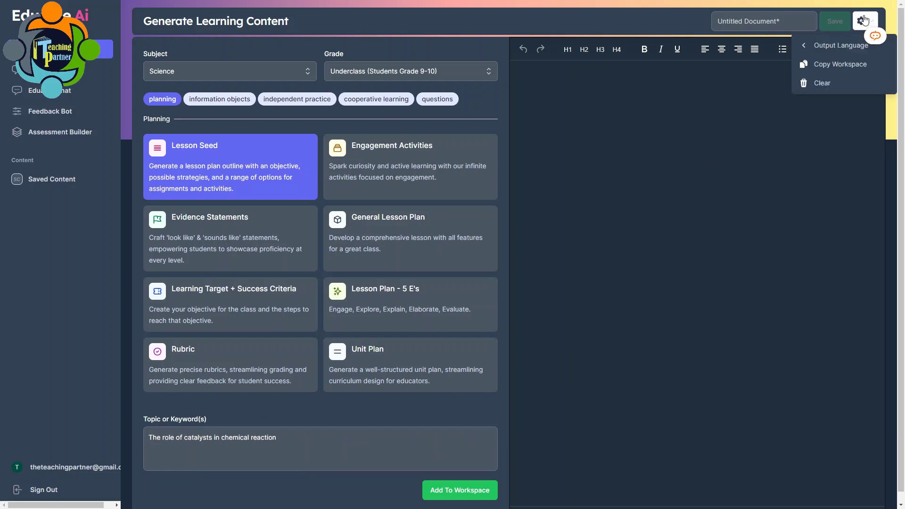
click(841, 47)
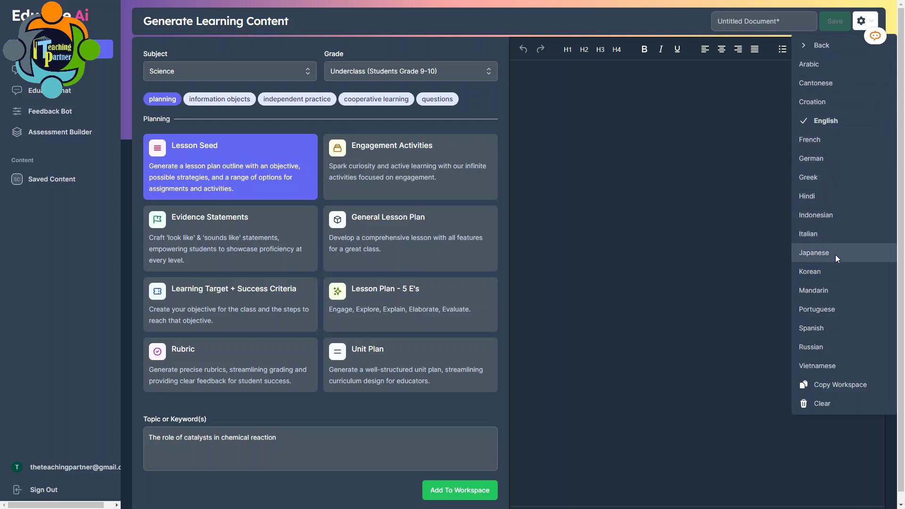
click(829, 123)
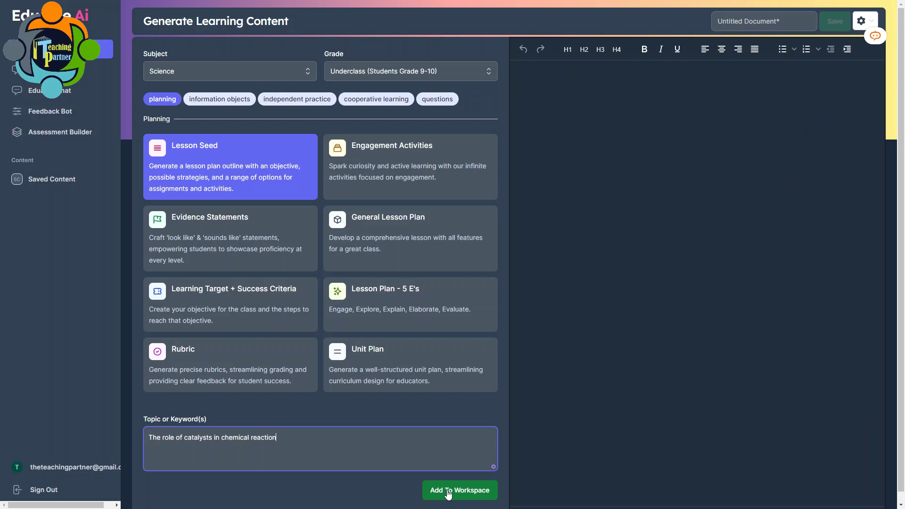
Step: Add the generated catalysts Lesson Seed plan to the workspace document
click(447, 493)
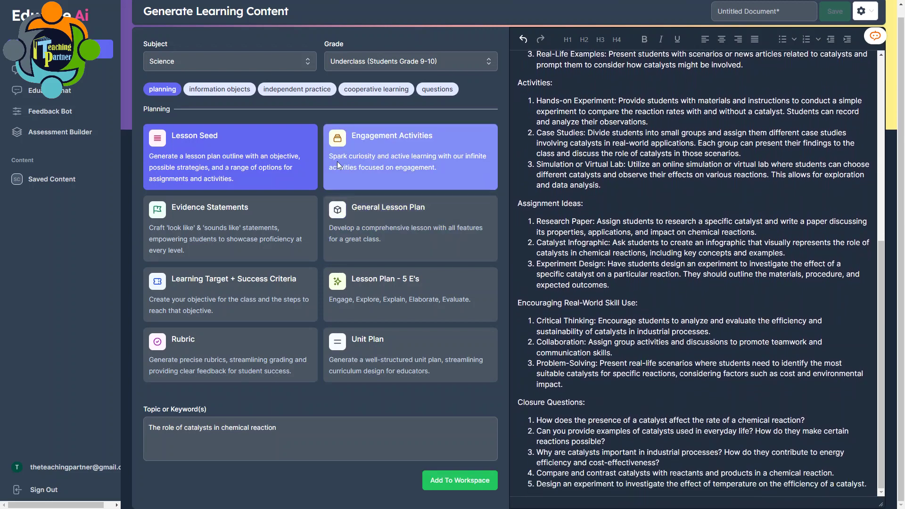
Step: Try the Engagement Activities and General Lesson Plan tools, then pick the Rubric tool
click(355, 158)
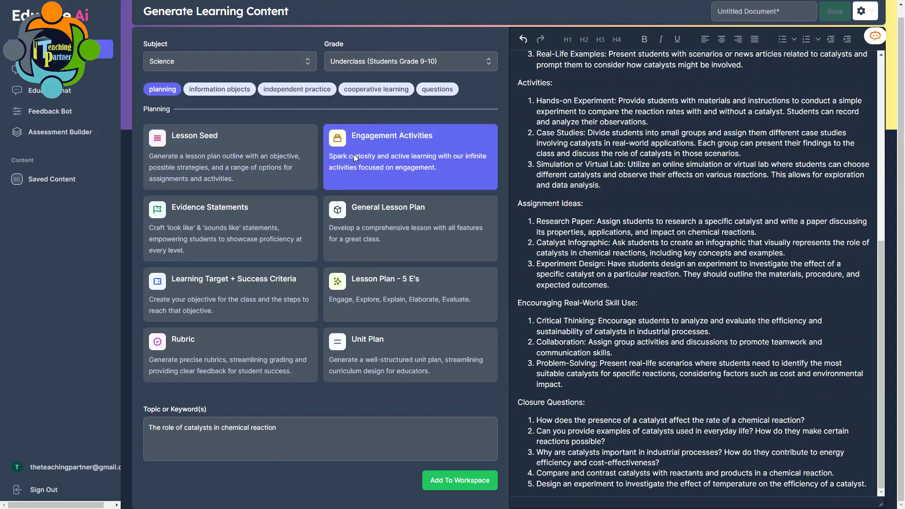
click(389, 436)
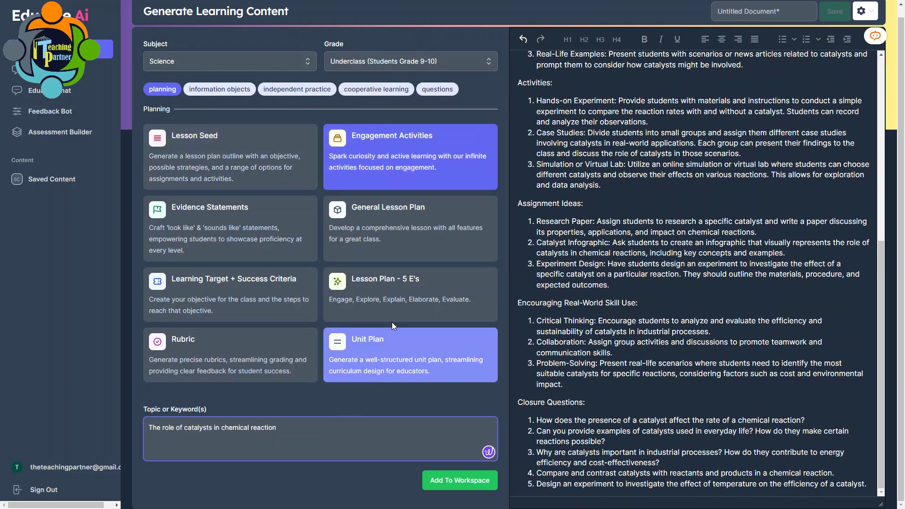
click(397, 174)
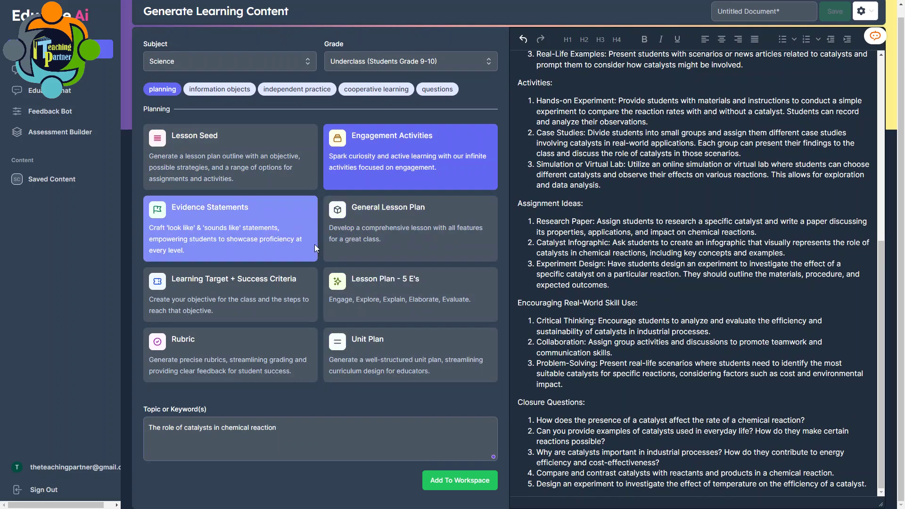
click(389, 236)
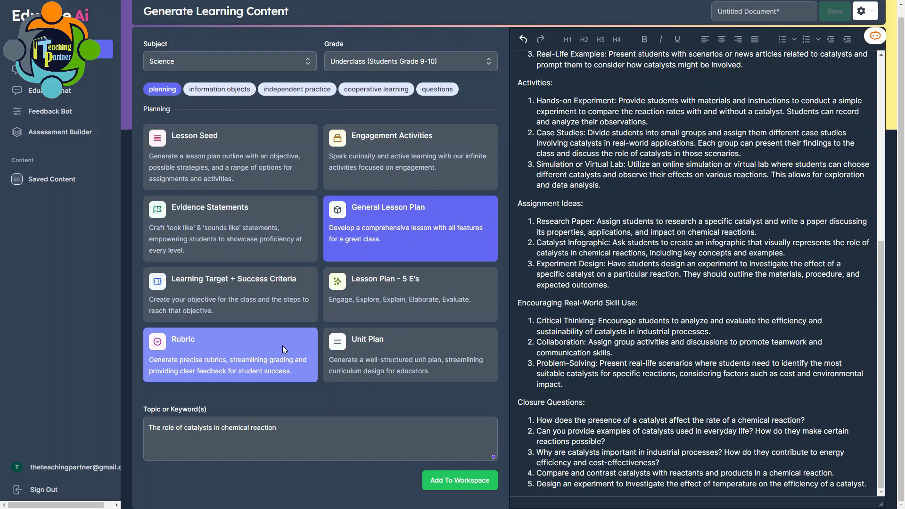
click(270, 348)
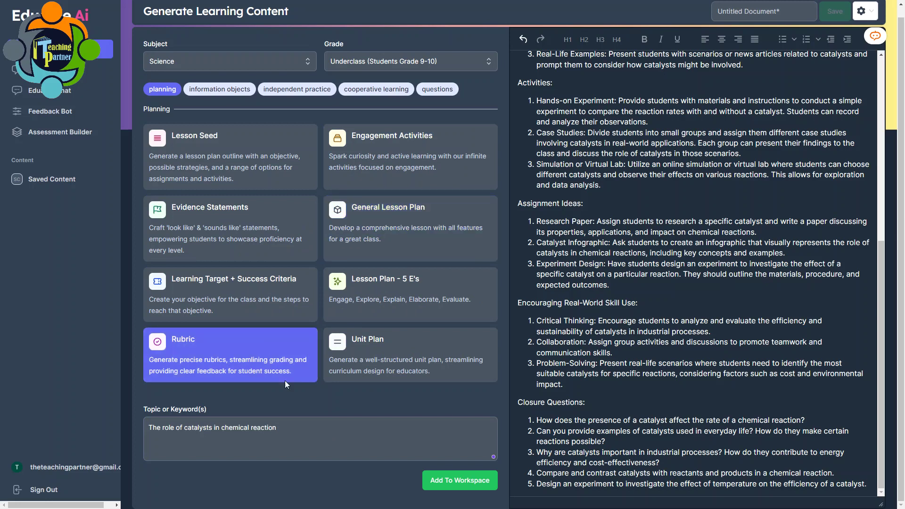
click(301, 427)
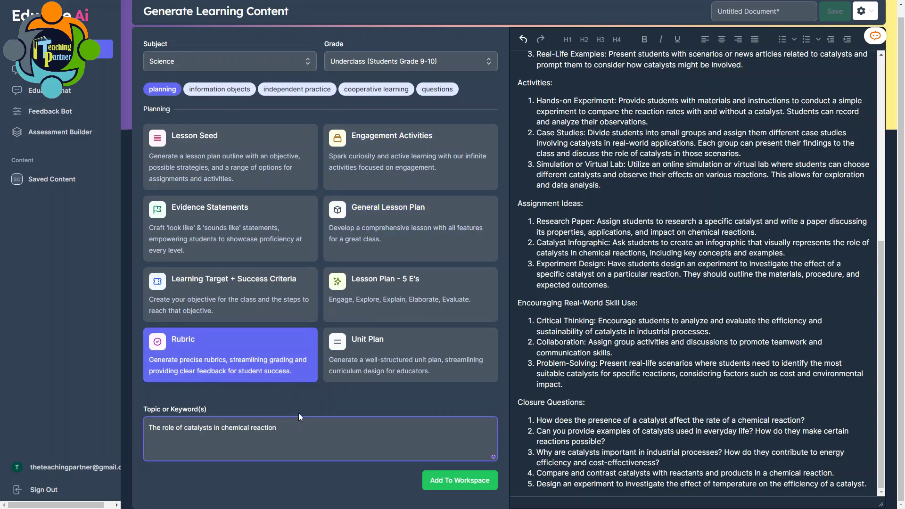
Step: Set the subject to Social Studies and keep the Underclass (Grade 9-10) level
click(259, 60)
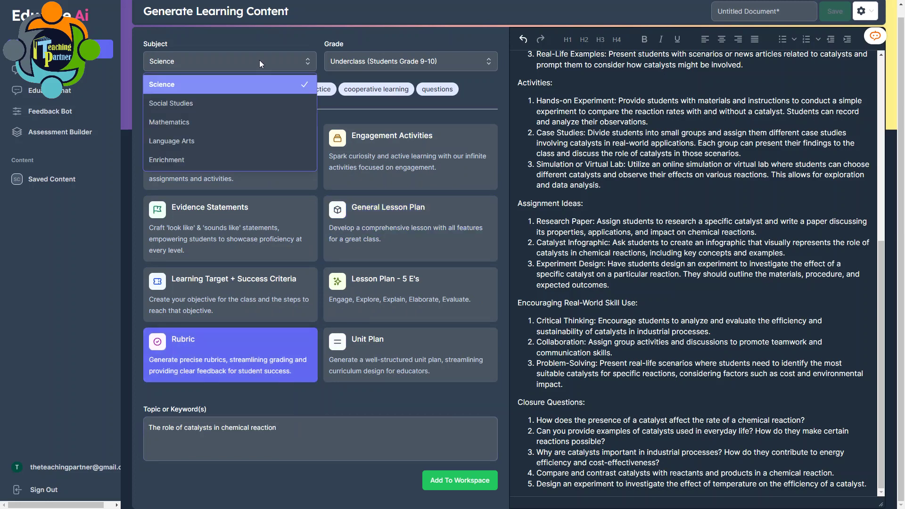
click(246, 104)
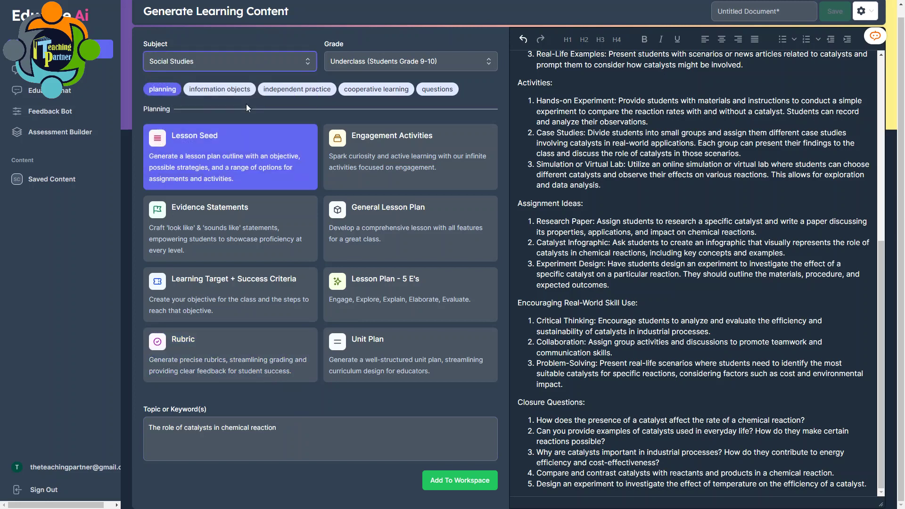
click(388, 62)
click(397, 125)
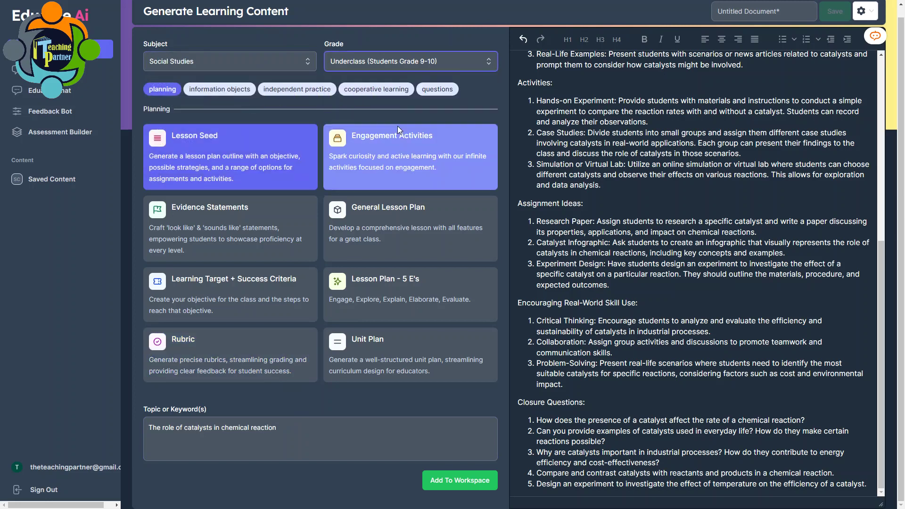
Step: Replace the topic with 'The impact of colonialism on indigenous cultures' and reselect Rubric
drag(439, 429, 439, 401)
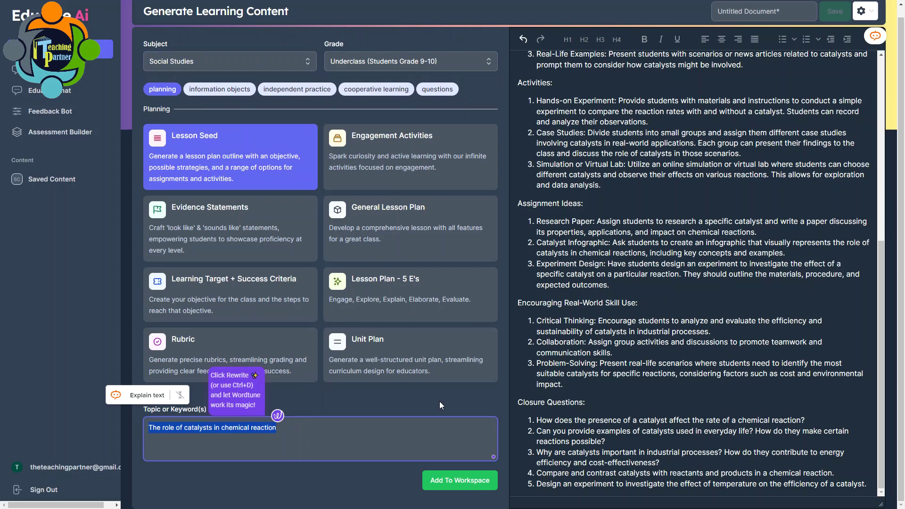
text(The impact)
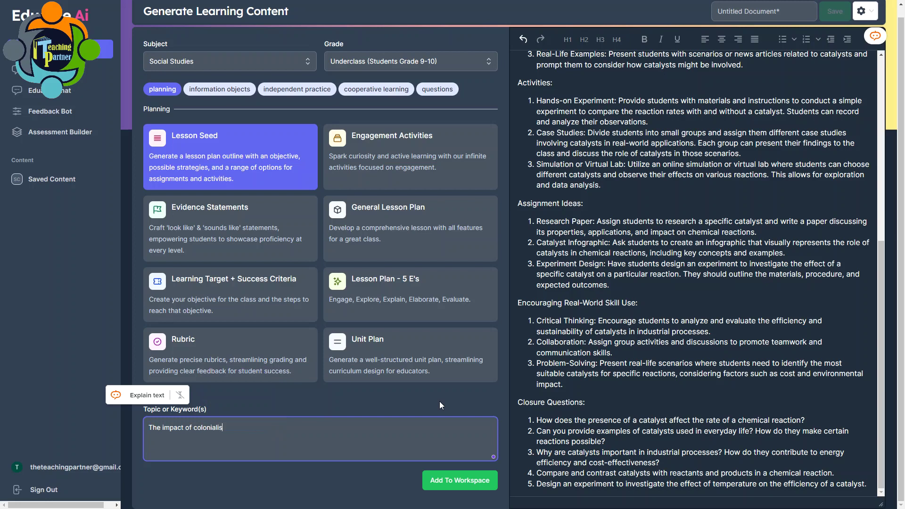
text(of colonialism on indigenous cultures)
click(242, 362)
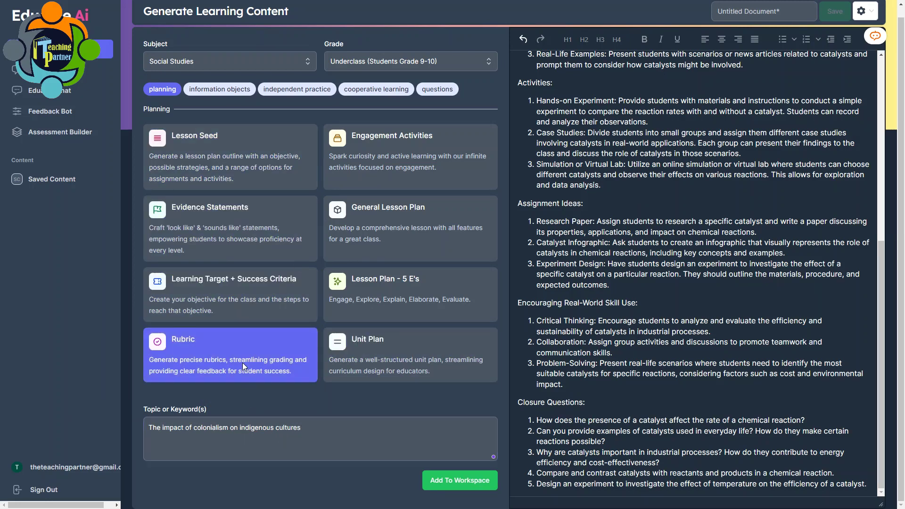
click(460, 481)
scroll(516, 413, down, 4)
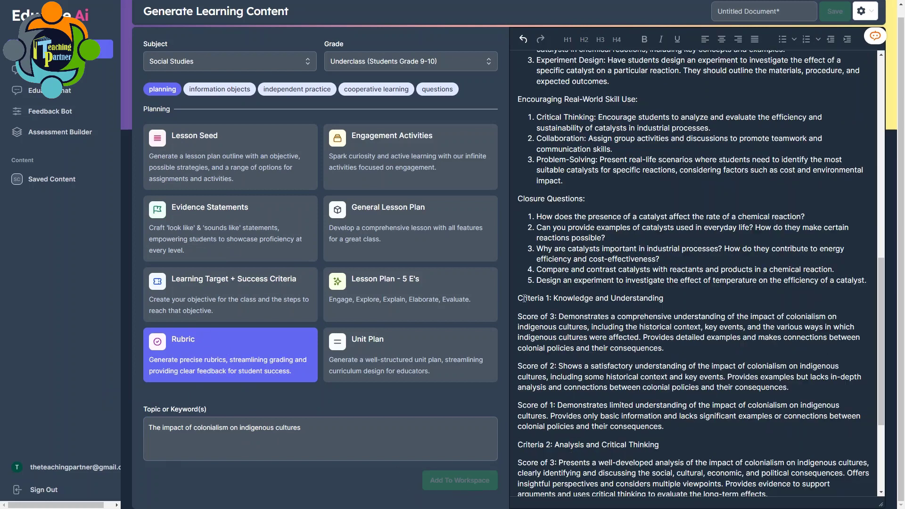
drag(517, 300, 813, 492)
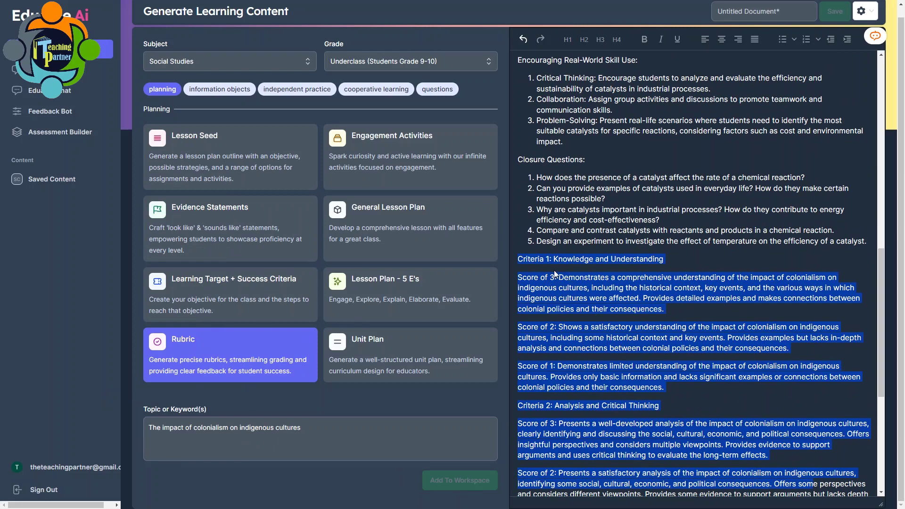
scroll(566, 282, down, 2)
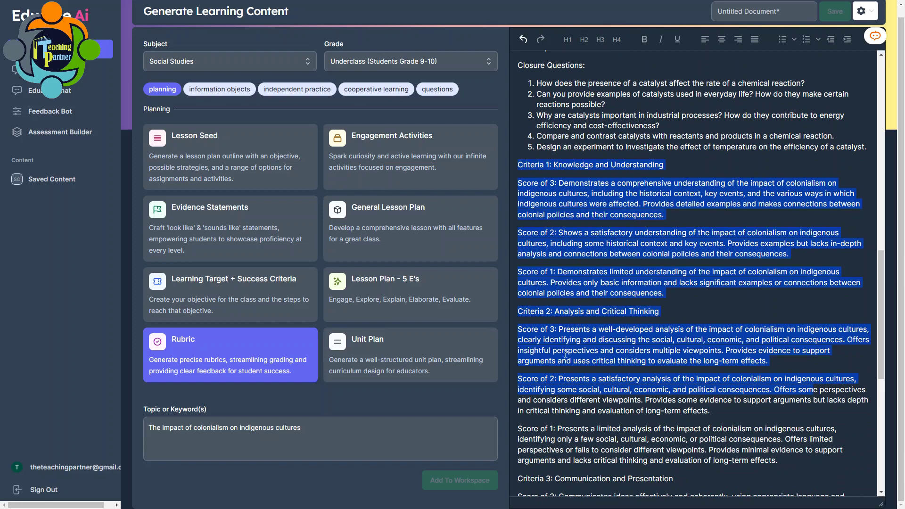
scroll(595, 407, down, 9)
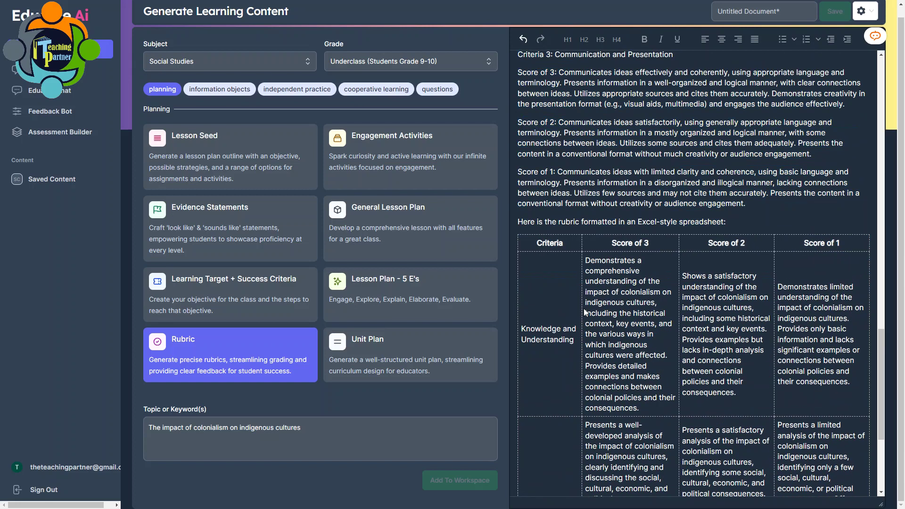
scroll(583, 308, down, 3)
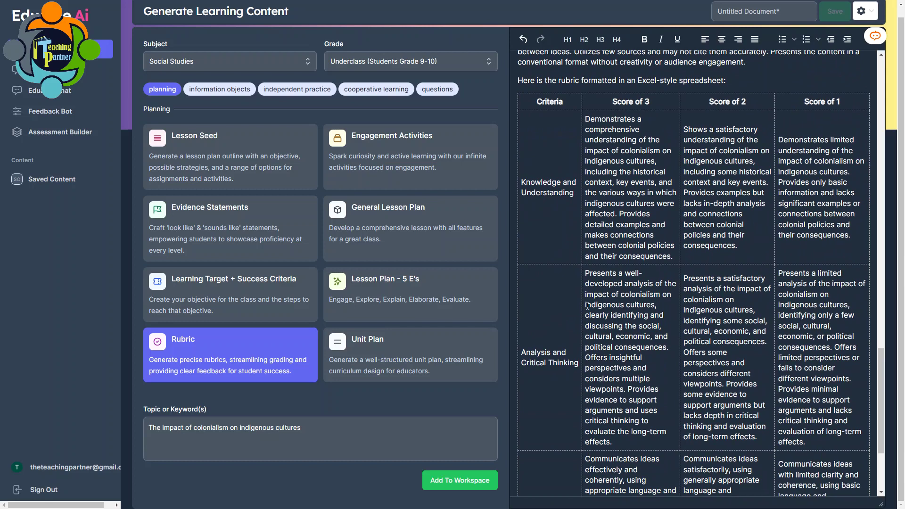
scroll(602, 300, down, 3)
scroll(602, 302, down, 1)
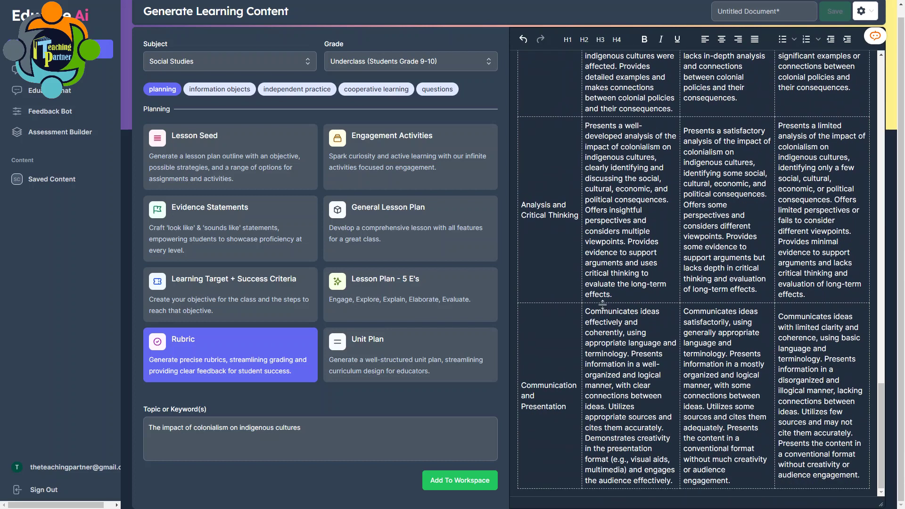
scroll(618, 299, up, 5)
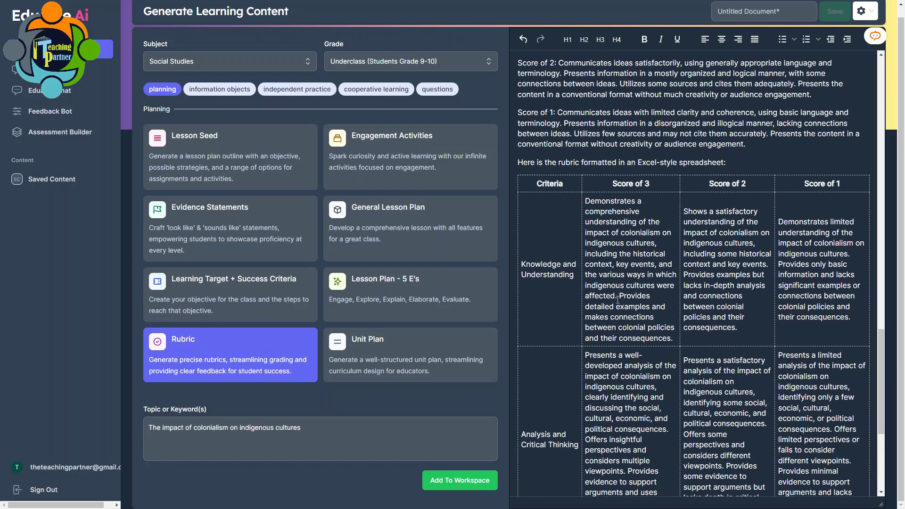
scroll(613, 292, down, 4)
scroll(565, 226, up, 2)
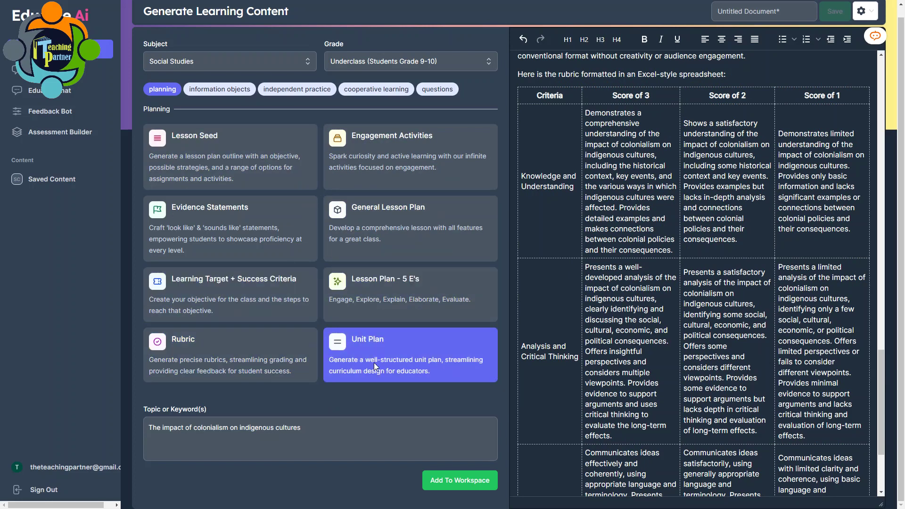
Step: Browse the Planning, Information Objects, Independent Practice and Cooperative Learning tools, sampling cards in each
click(241, 236)
click(368, 146)
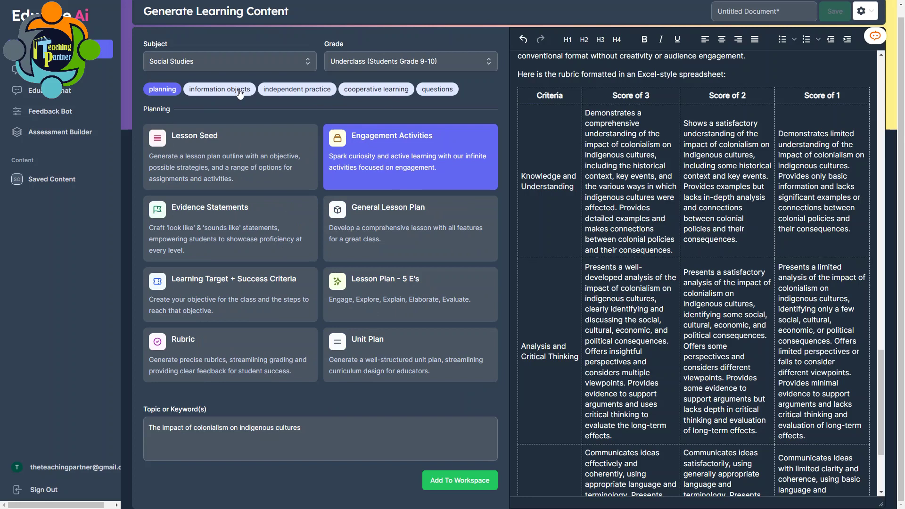
click(212, 91)
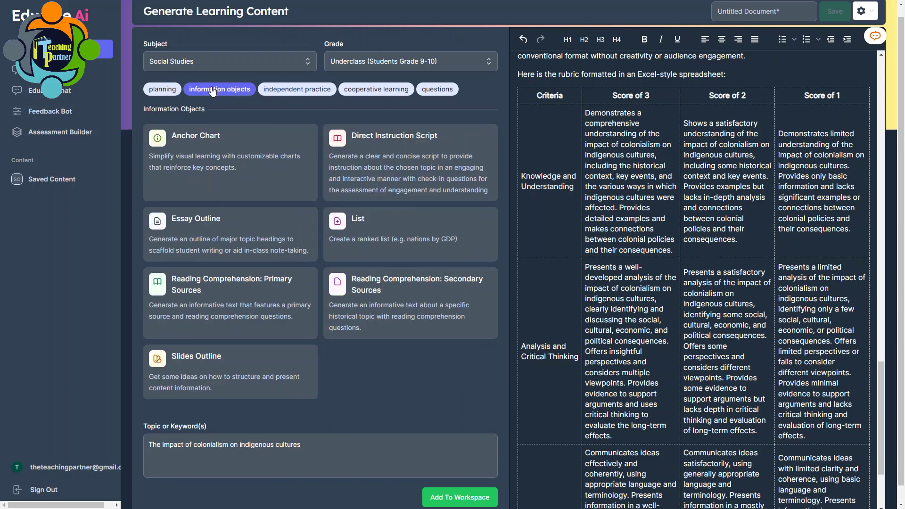
click(232, 220)
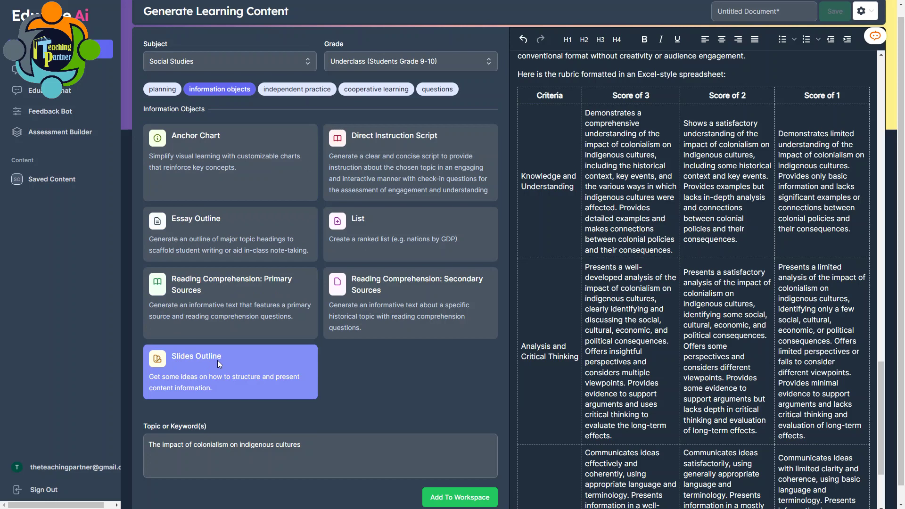
click(284, 91)
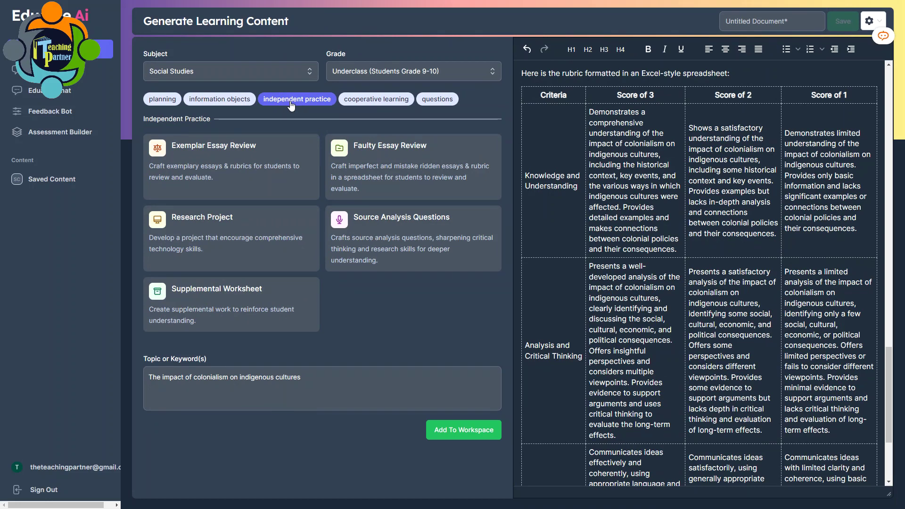
click(231, 321)
click(385, 101)
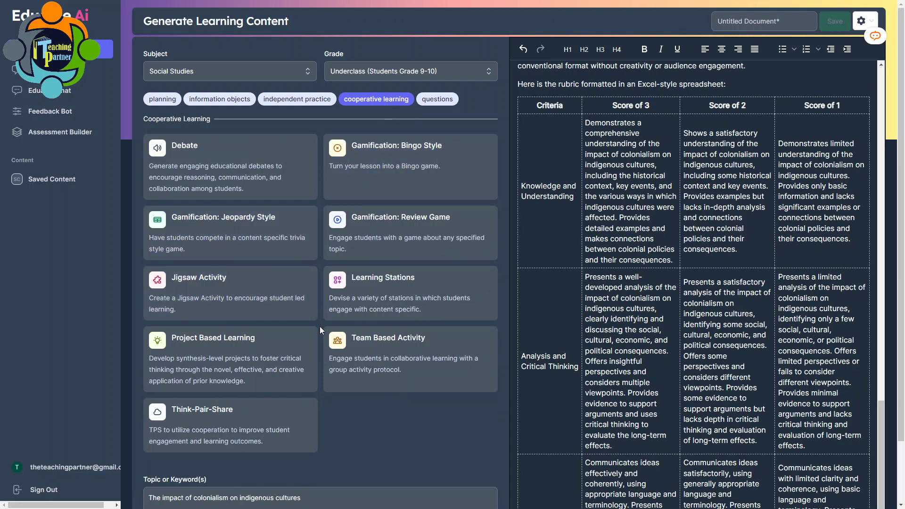
click(277, 245)
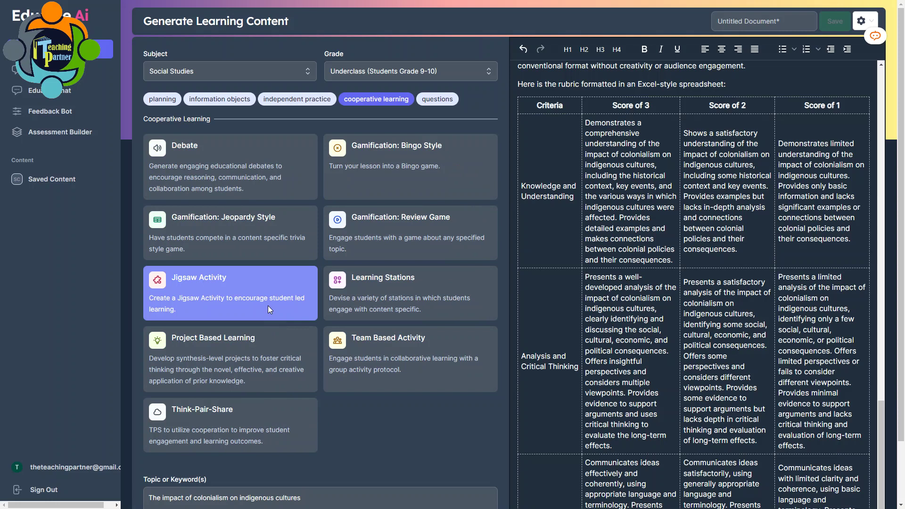
Step: Choose Project Based Learning with subject Mathematics and grade Upperclass (Grade 11-12)
click(262, 362)
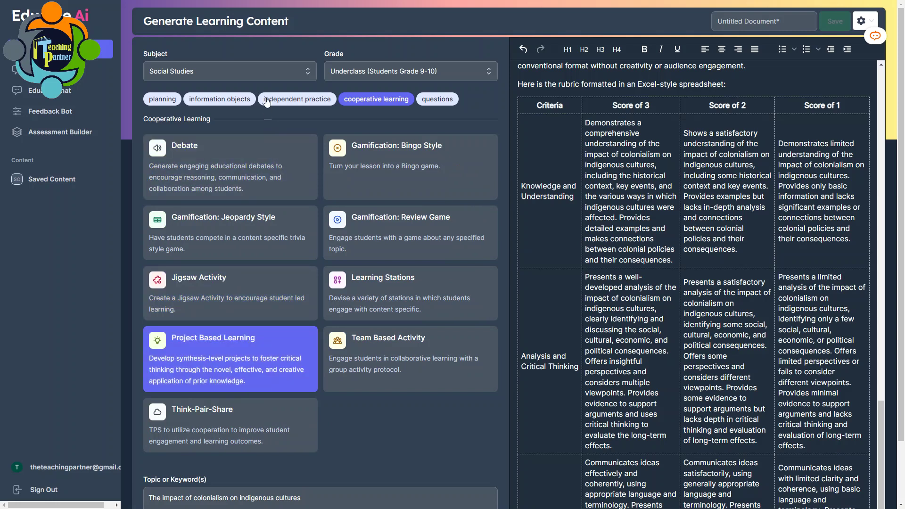
click(276, 73)
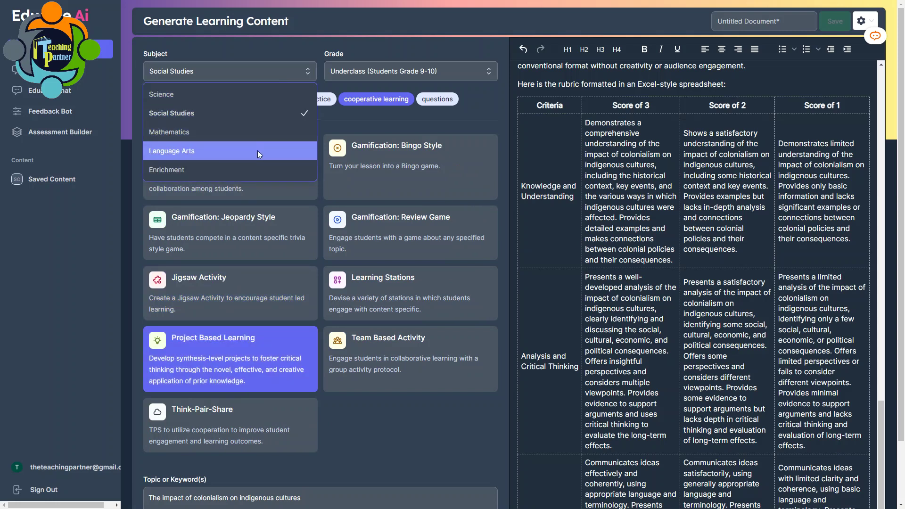
click(255, 133)
click(380, 72)
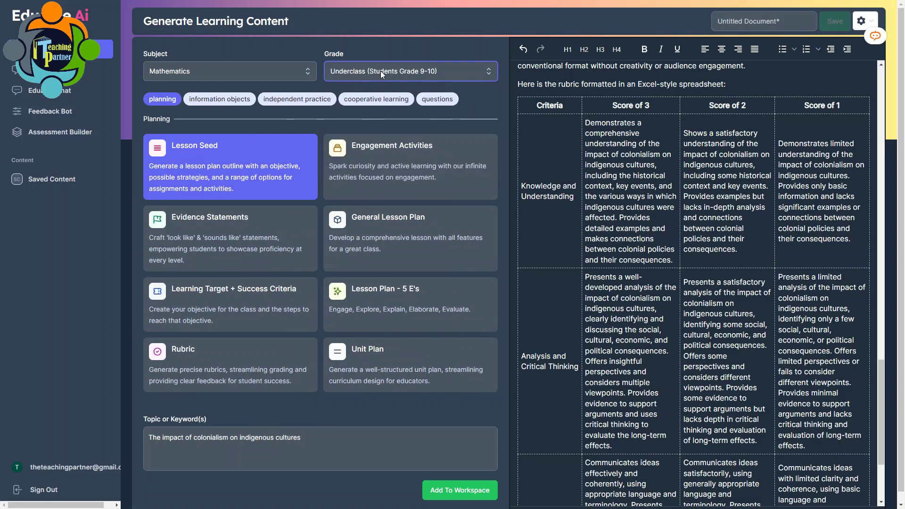
click(410, 114)
Step: Replace the topic with 'Area of compound shapes'
click(376, 99)
triple_click(185, 500)
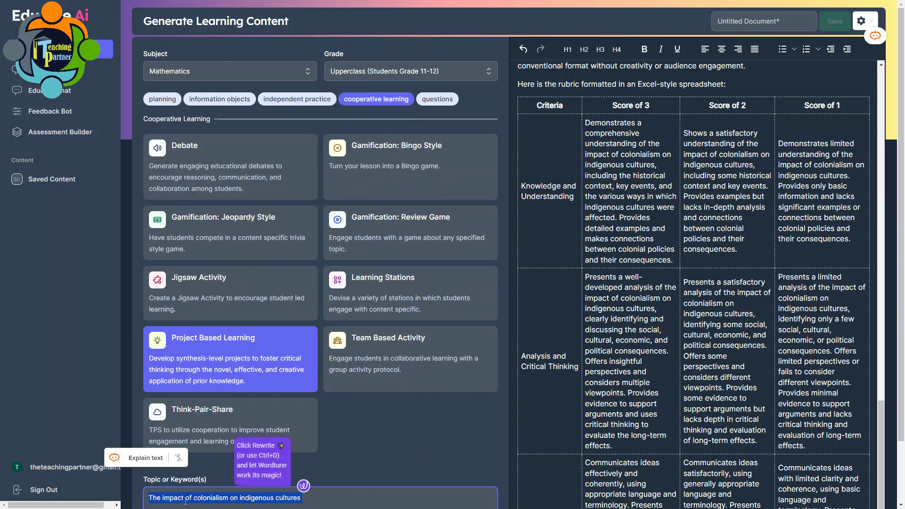
text(Area of )
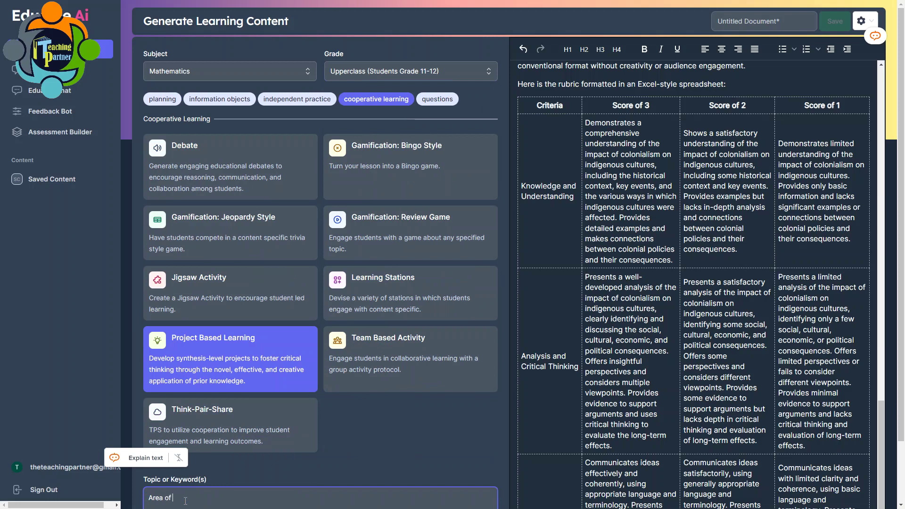
text(compound shapes)
scroll(384, 476, down, 2)
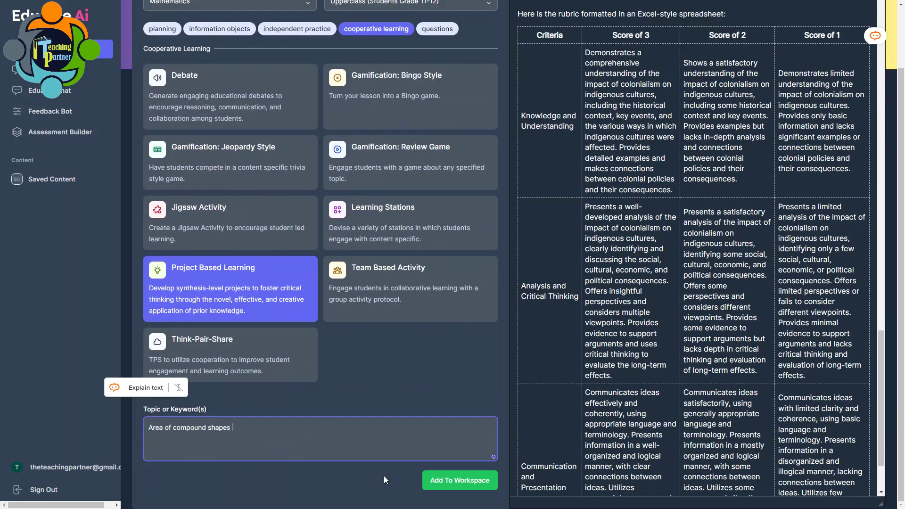
Step: Add the 'Exploring Compound Shapes: A Comprehensive Study' project plan to the workspace and review it
click(475, 481)
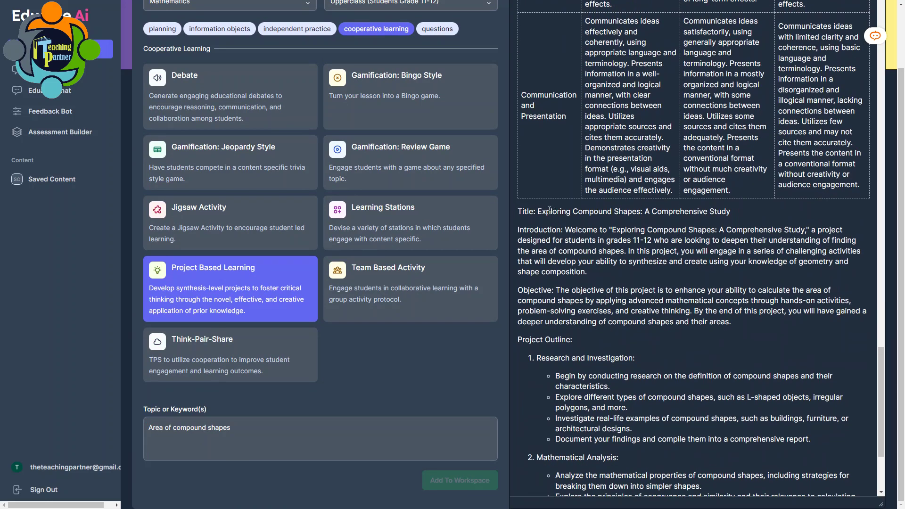
scroll(625, 238, down, 1)
scroll(710, 170, down, 2)
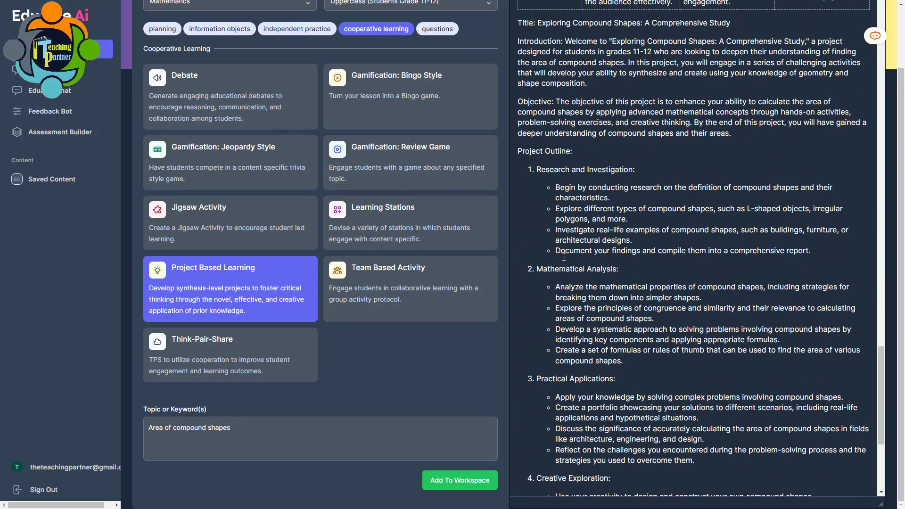
scroll(628, 260, down, 2)
scroll(537, 205, down, 3)
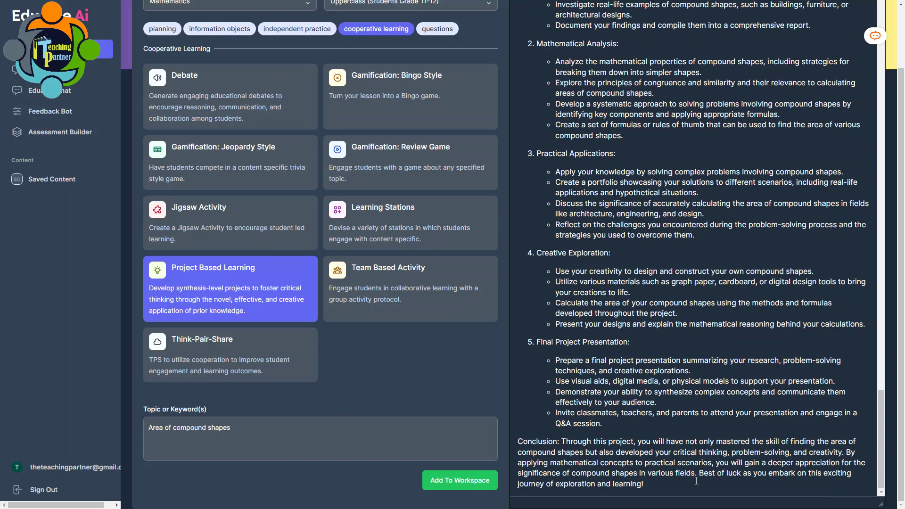
scroll(694, 451, up, 2)
scroll(681, 395, down, 2)
scroll(681, 395, up, 2)
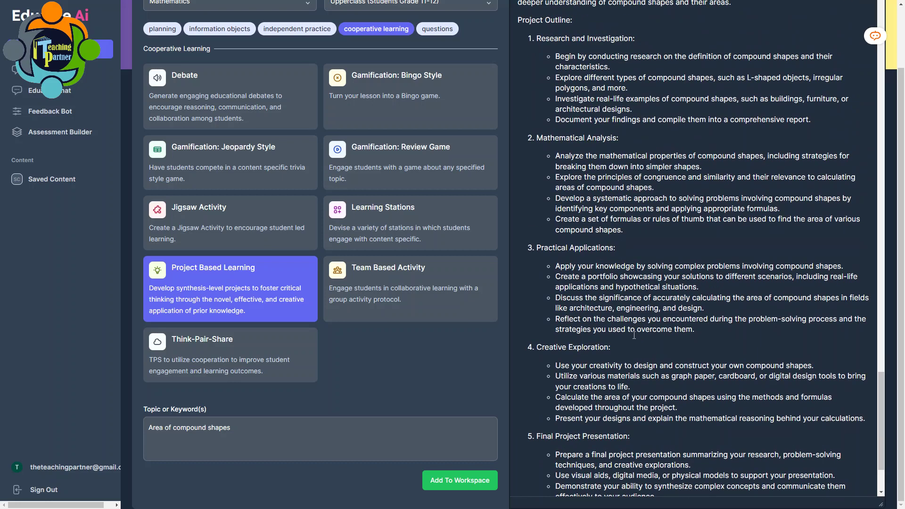
scroll(443, 255, up, 2)
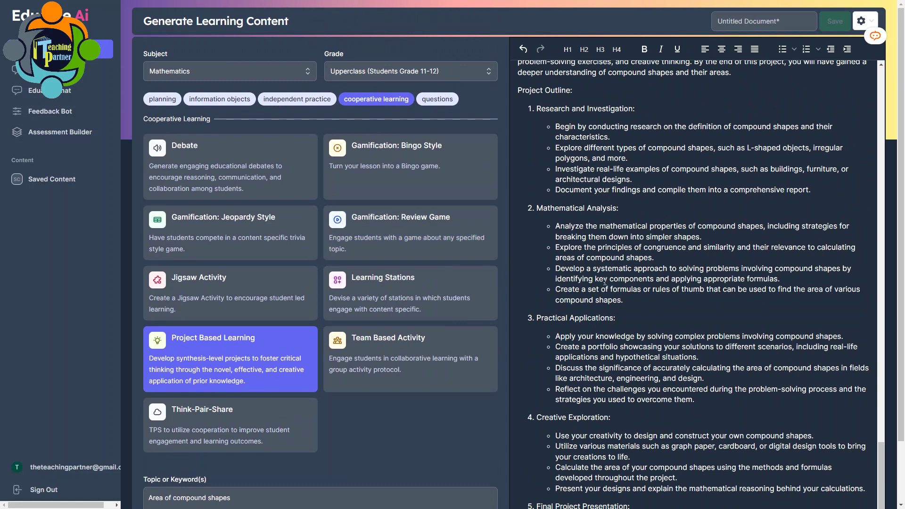
scroll(604, 281, down, 3)
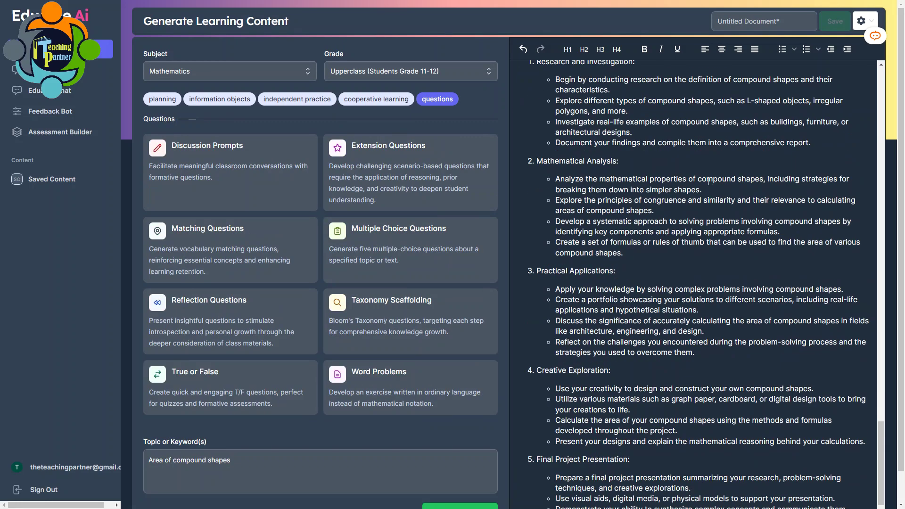
scroll(704, 208, up, 10)
Step: Open the workspace settings to check the output language options
right_click(840, 156)
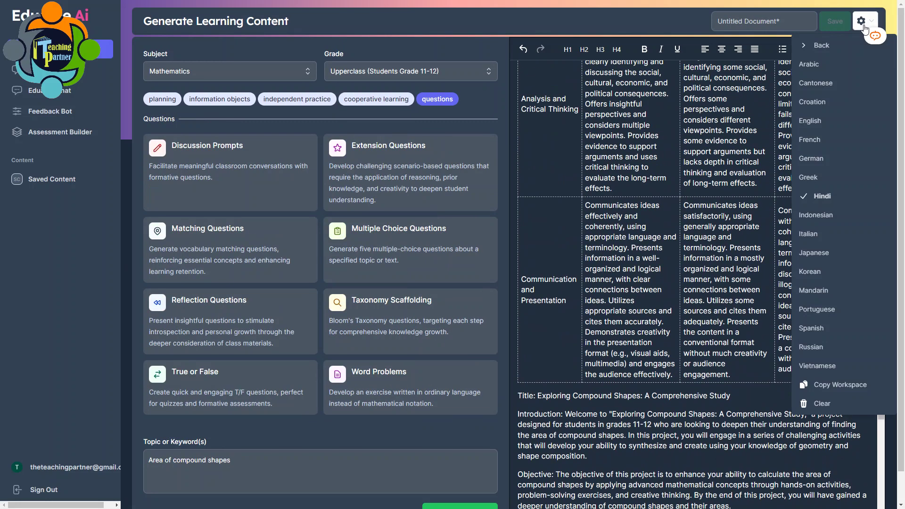
key(Escape)
click(861, 21)
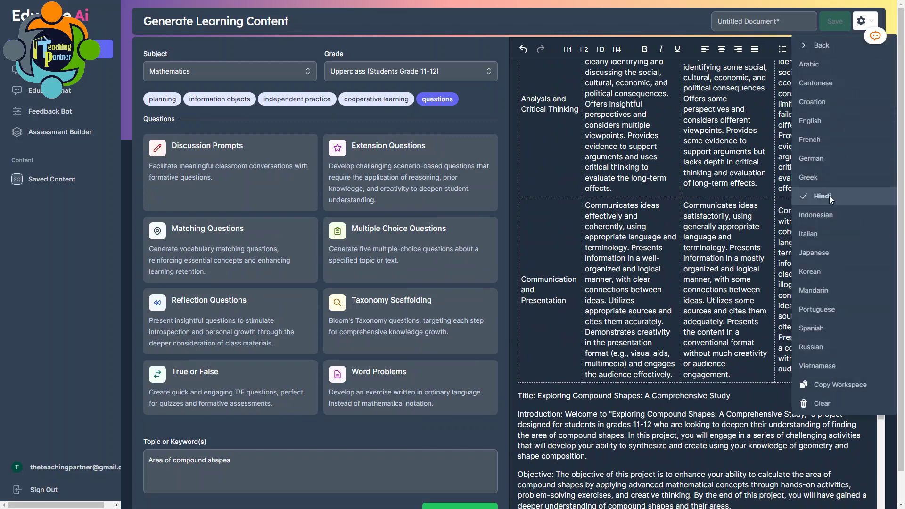
scroll(476, 292, down, 1)
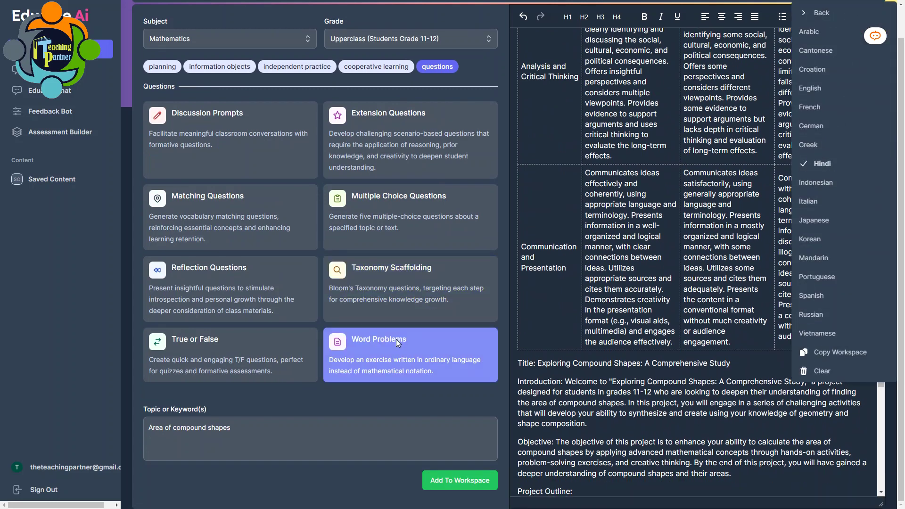
scroll(381, 327, up, 1)
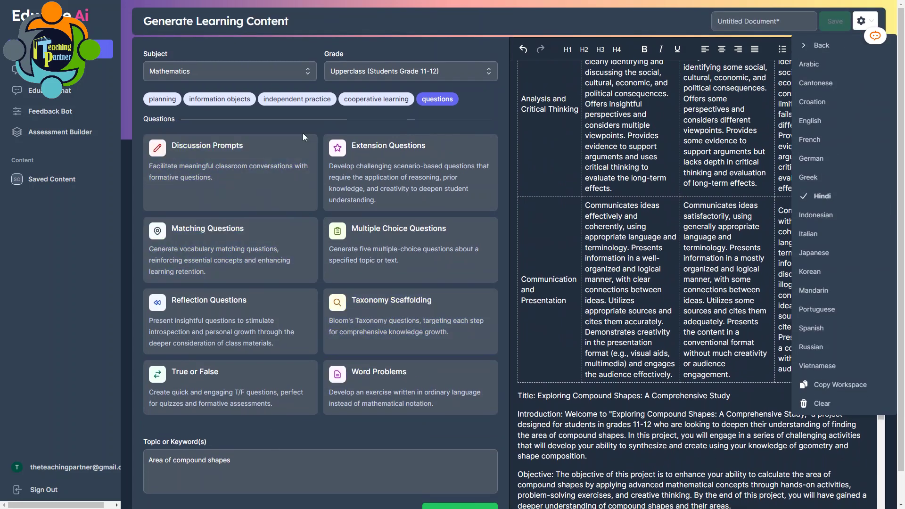
Step: Generate a Lesson Seed on 'Components of a good essay' for Language Arts, Middle School 6-8
click(270, 71)
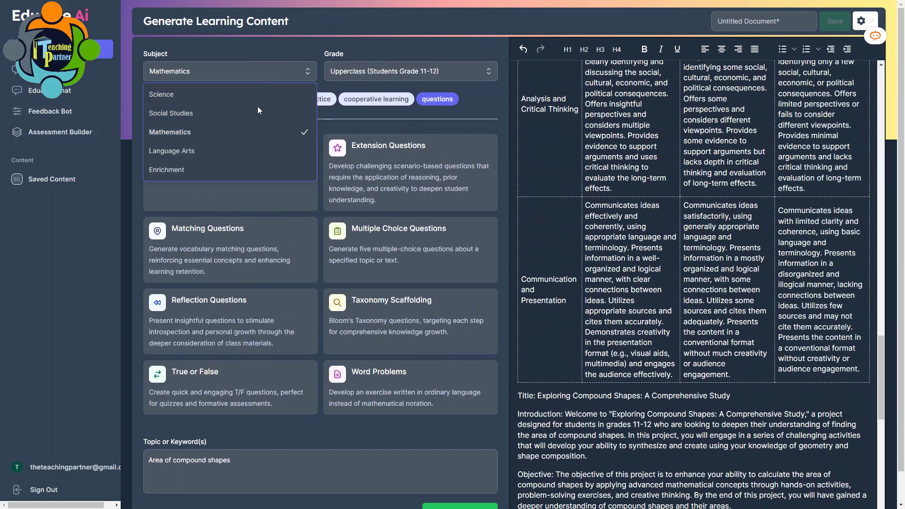
click(254, 150)
click(384, 71)
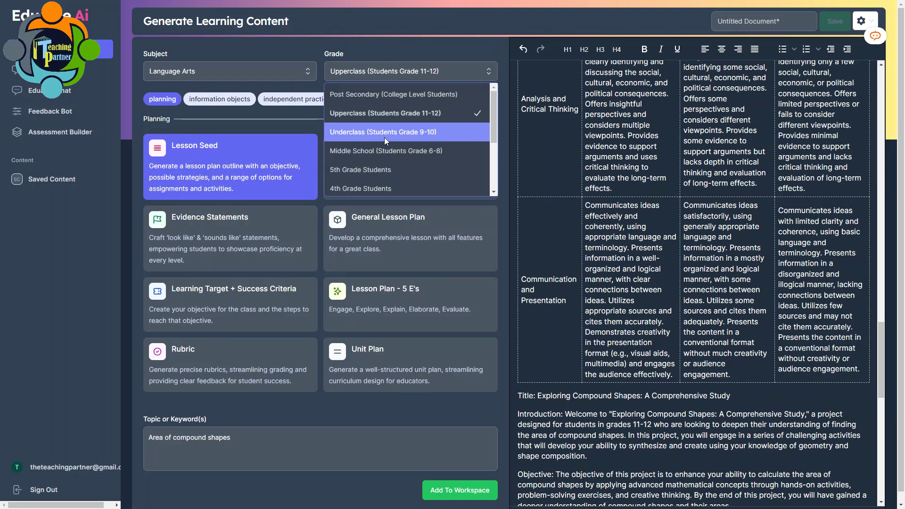
click(383, 149)
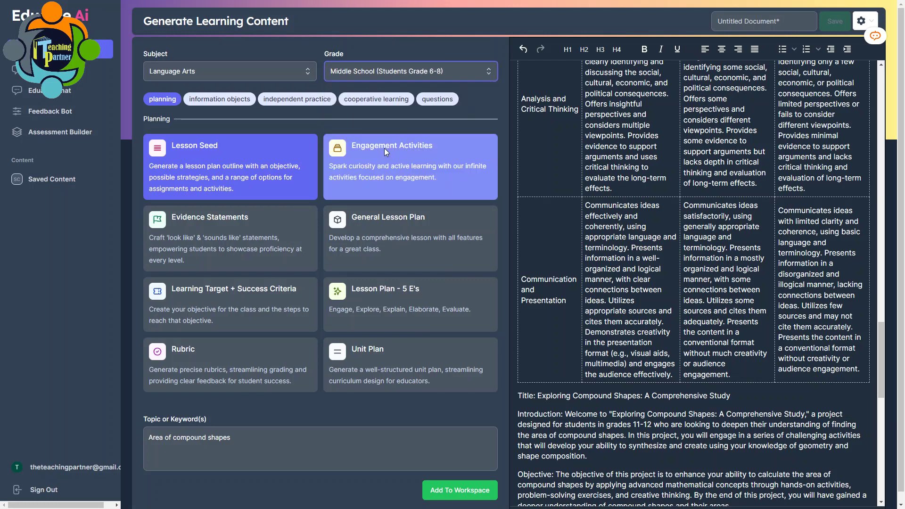
triple_click(248, 438)
mouse_move(320, 408)
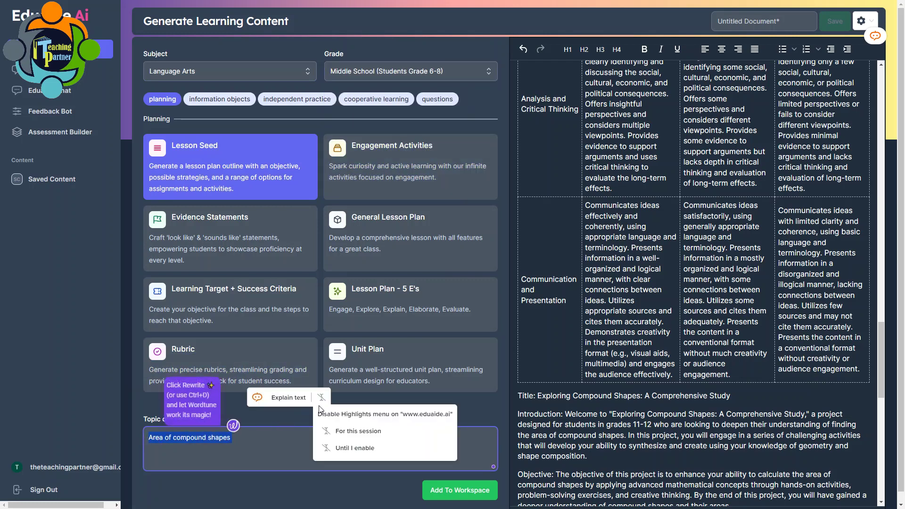
text(Component)
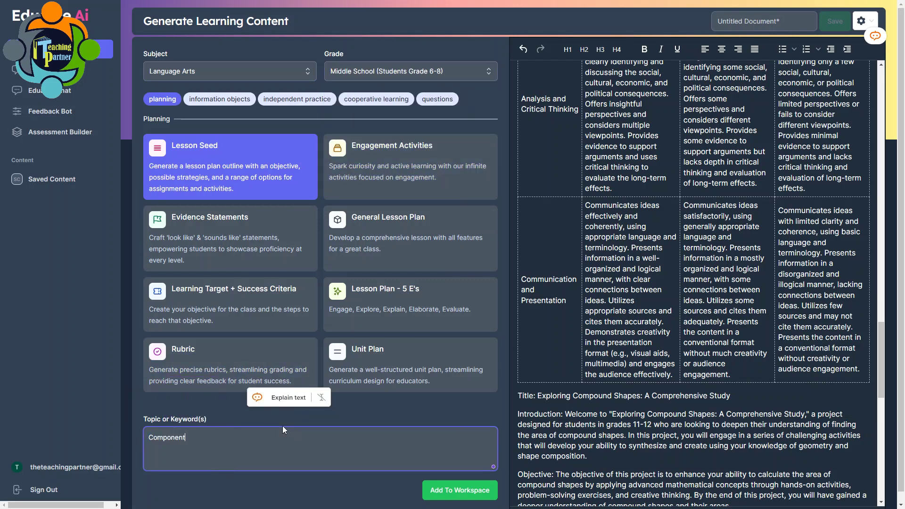
text(s of a good essay)
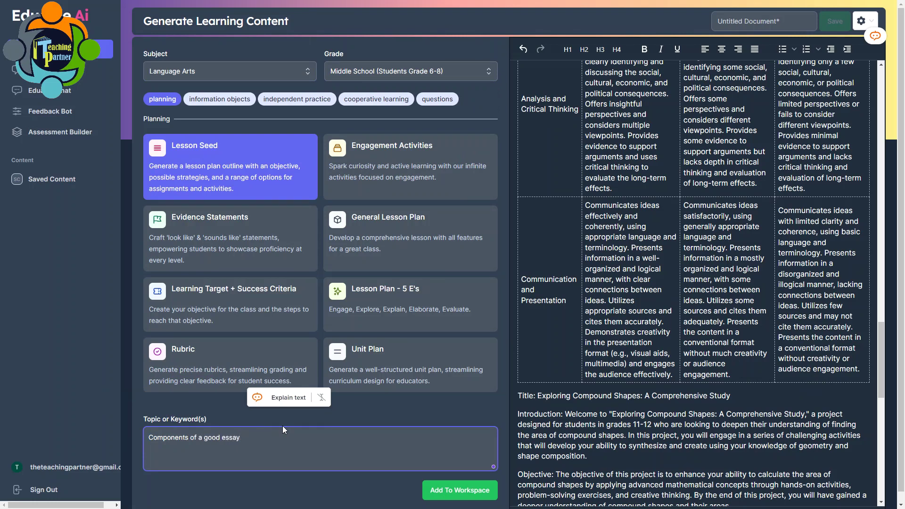
click(456, 490)
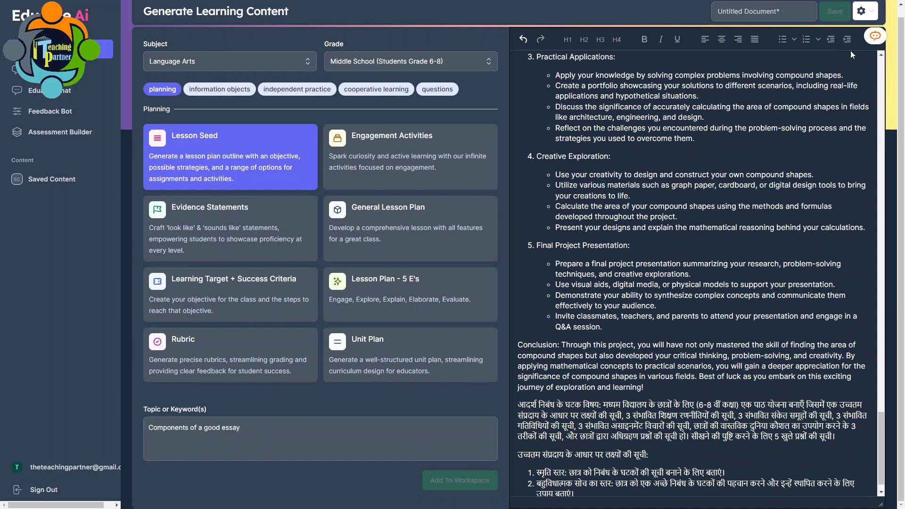
Step: Switch the output language back to English and close the language list
click(860, 11)
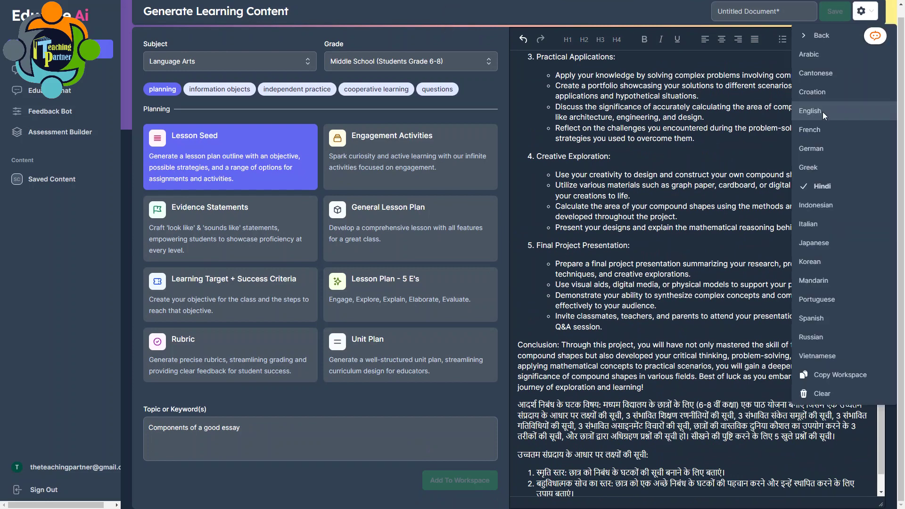
click(822, 112)
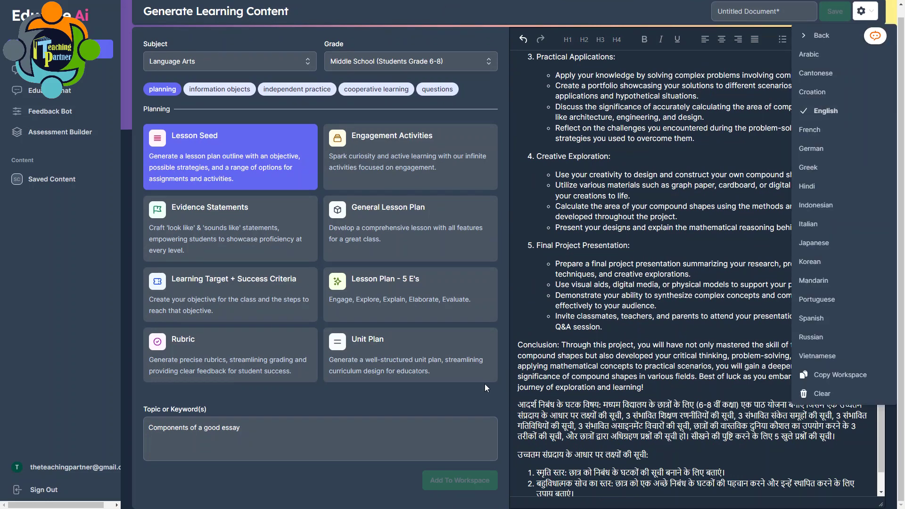
click(467, 389)
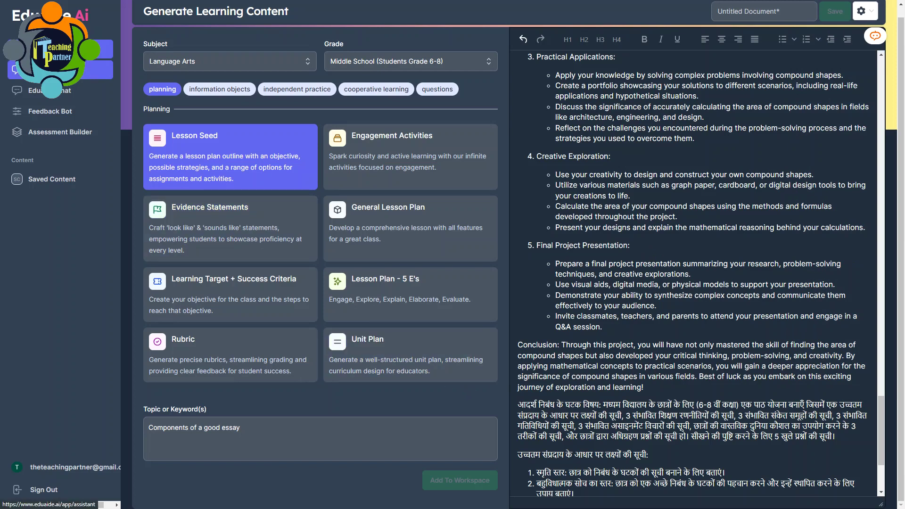
Step: Browse the Teaching Assistant's accessibility, wellness and productivity tools, then open Eduaide Chat
click(61, 70)
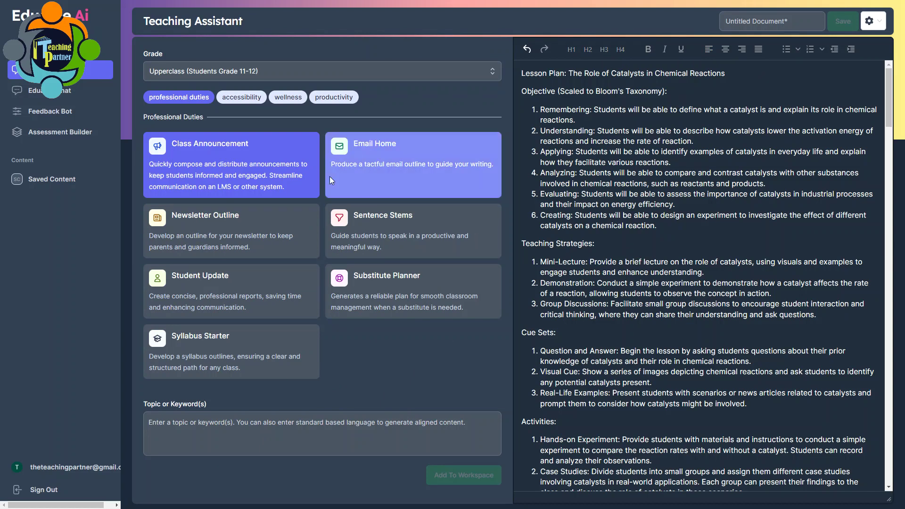
click(242, 97)
click(288, 99)
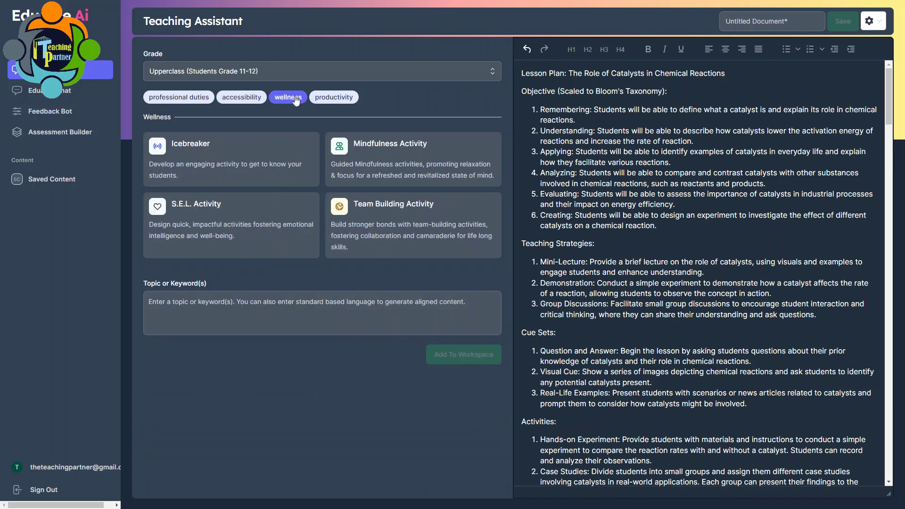
click(335, 99)
click(274, 97)
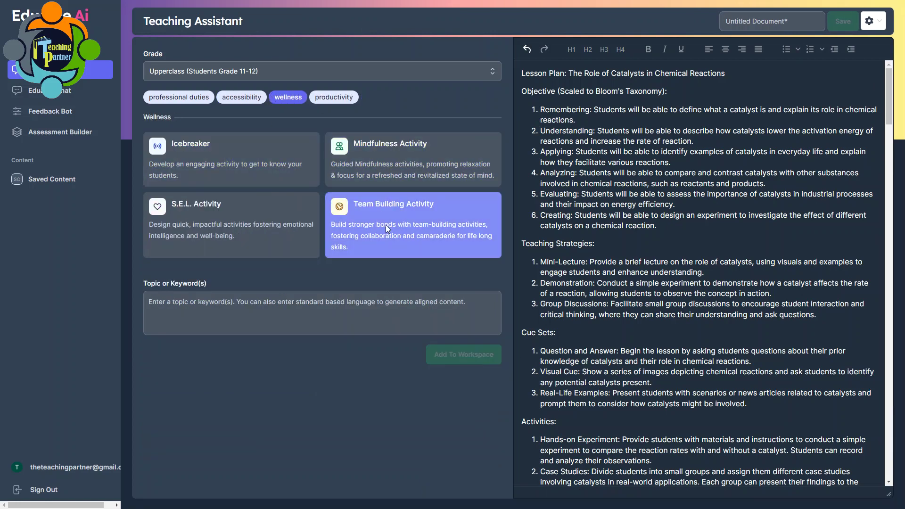
click(69, 97)
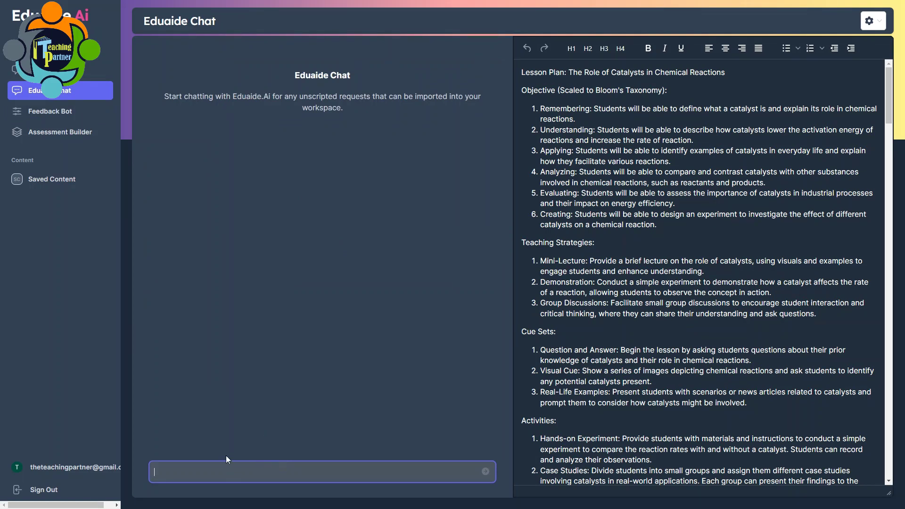
Step: Ask the chat to explain the causes and effects of climate change
text(The causes and effe)
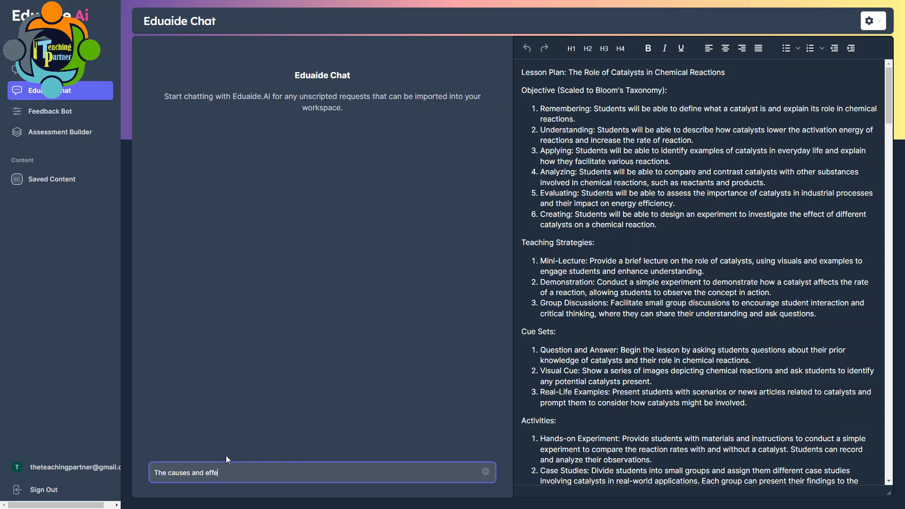
text(cts of climate change)
click(485, 472)
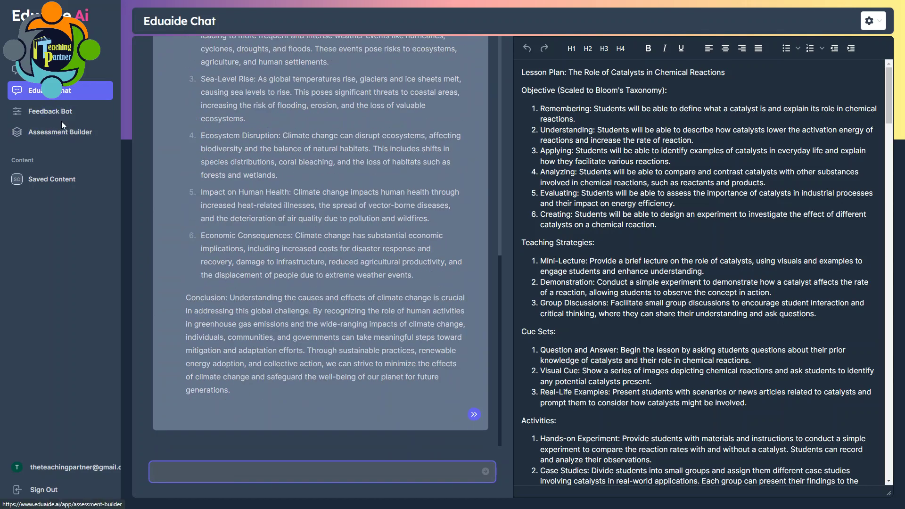
click(62, 116)
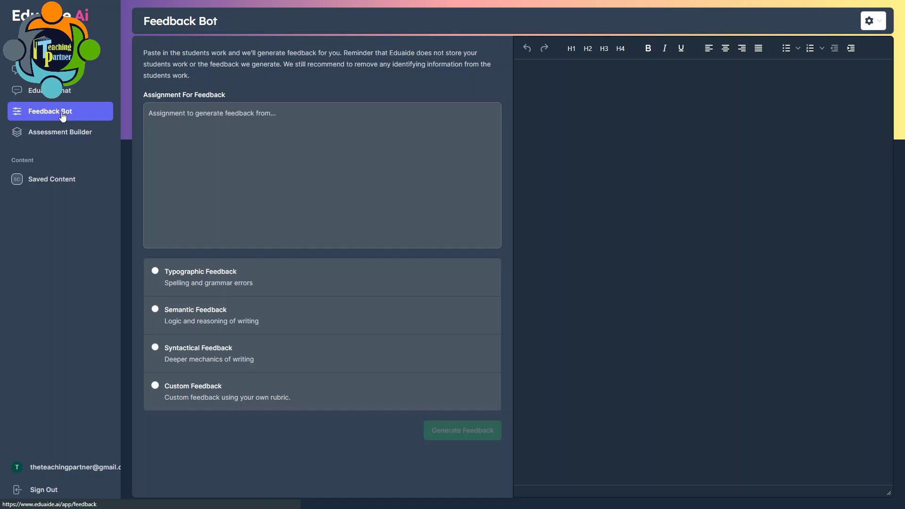
Step: Paste the student's chemistry text into the Feedback Bot and generate Typographic Feedback on it
click(240, 179)
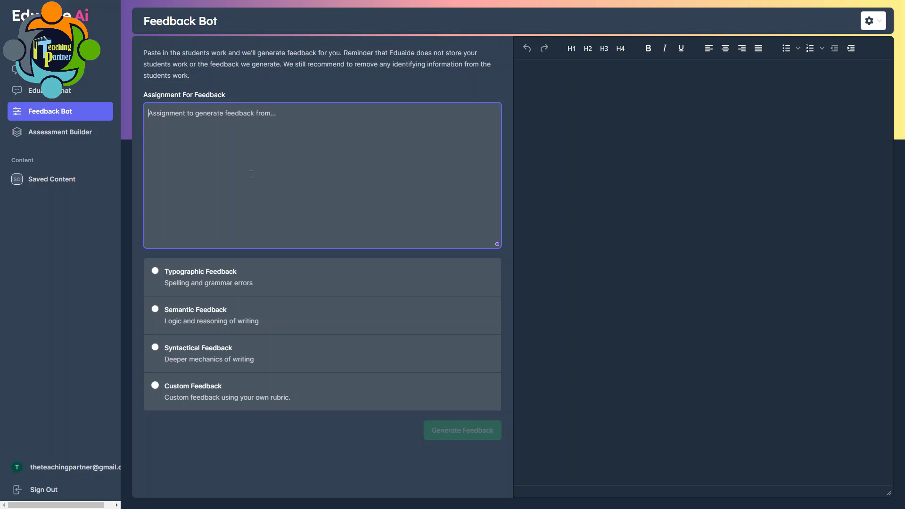
key(ctrl+v)
scroll(265, 169, down, 3)
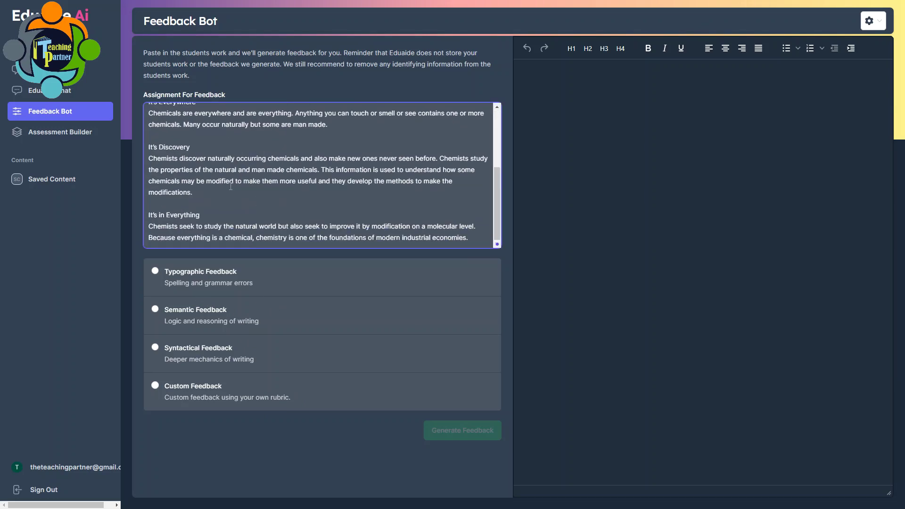
click(155, 272)
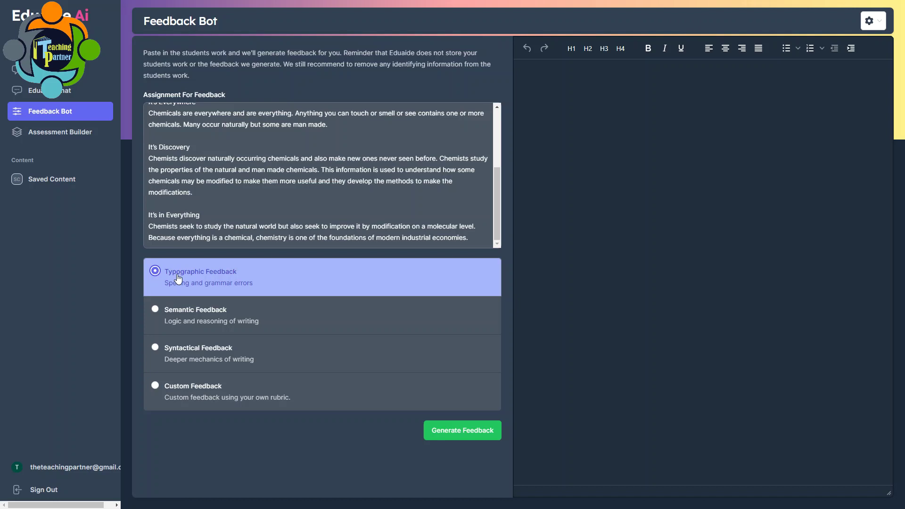
click(450, 433)
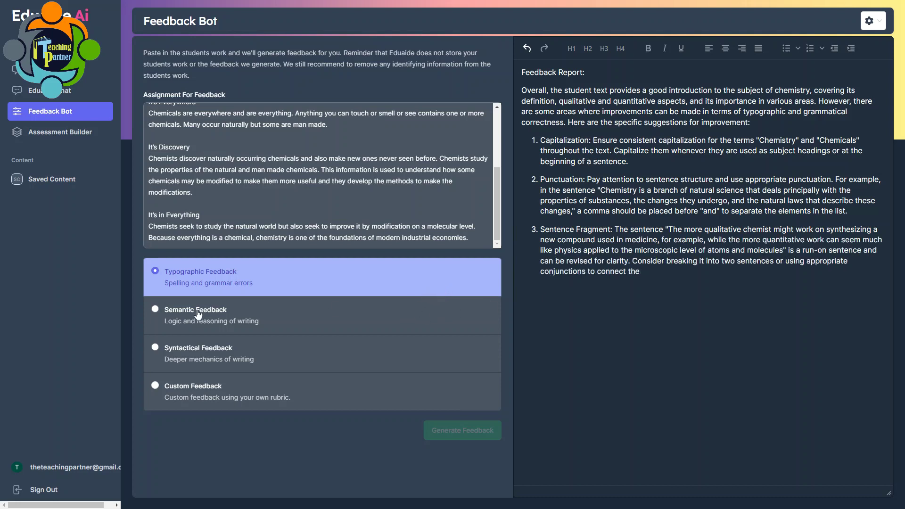
Step: Generate a Semantic Feedback report on the same chemistry text
click(160, 311)
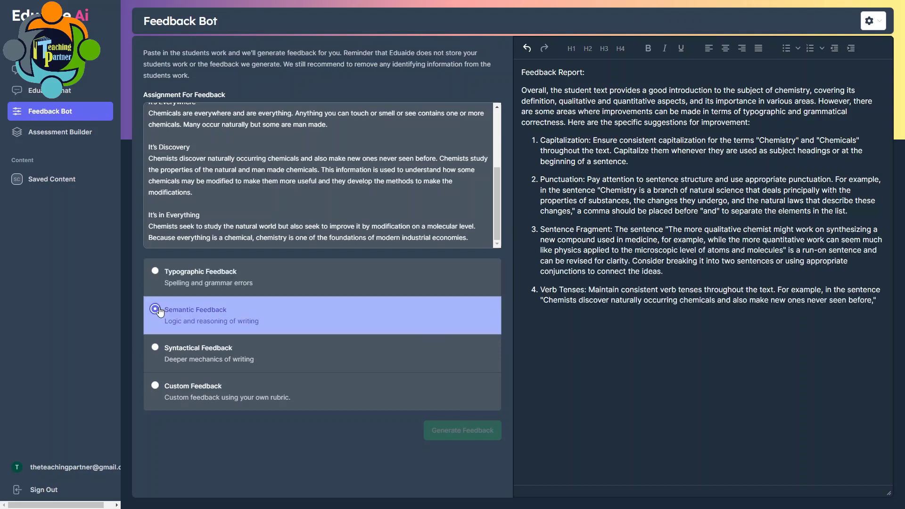
click(462, 429)
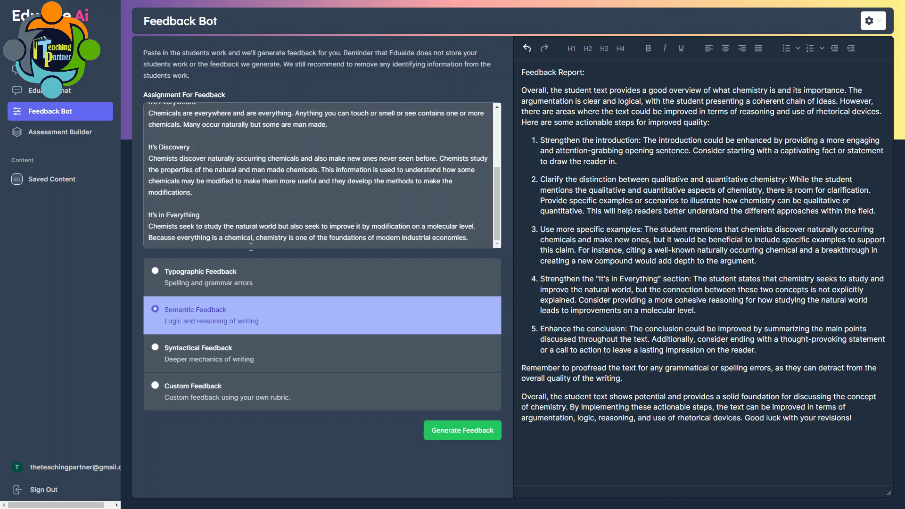
click(91, 140)
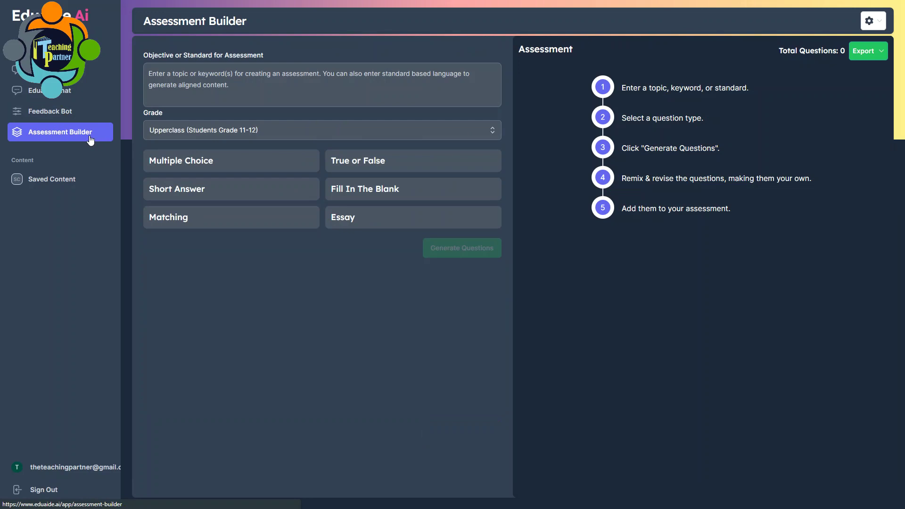
Step: Generate Upperclass multiple-choice questions on 'The causes and consequences of world war 1'
click(228, 216)
click(193, 193)
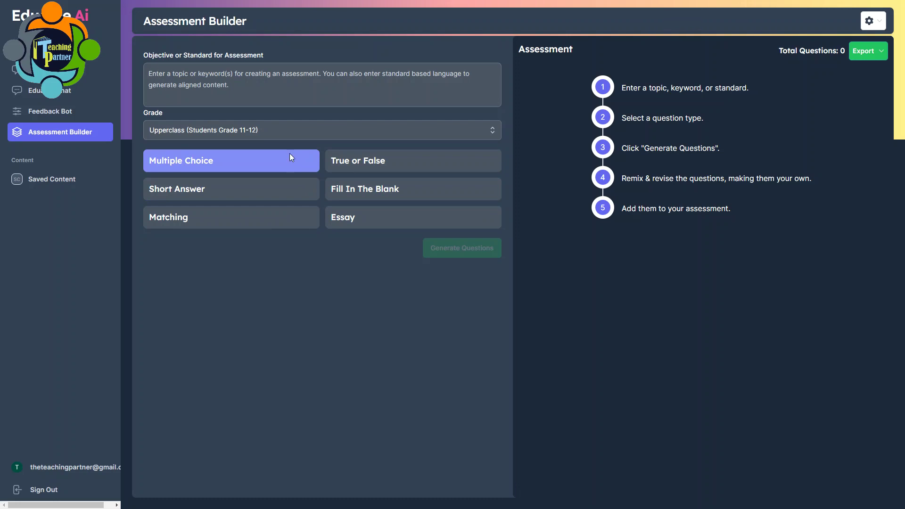
click(293, 83)
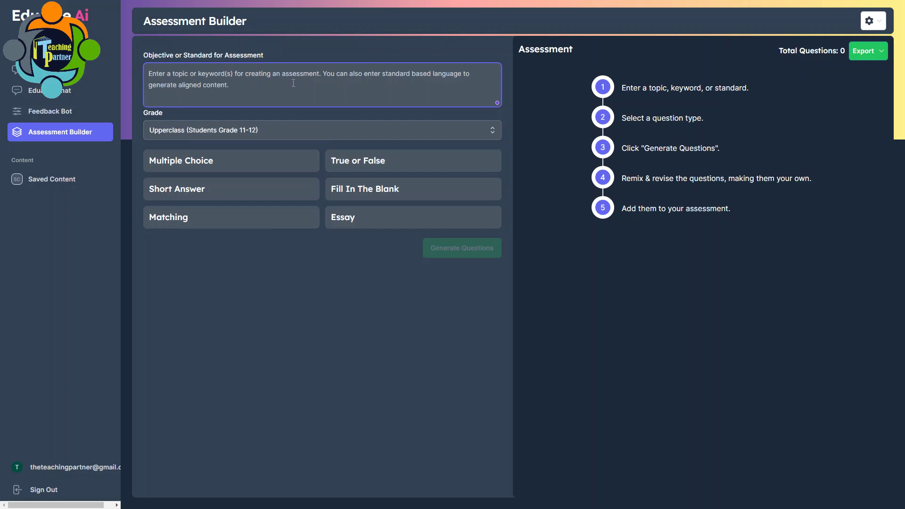
text(The causes )
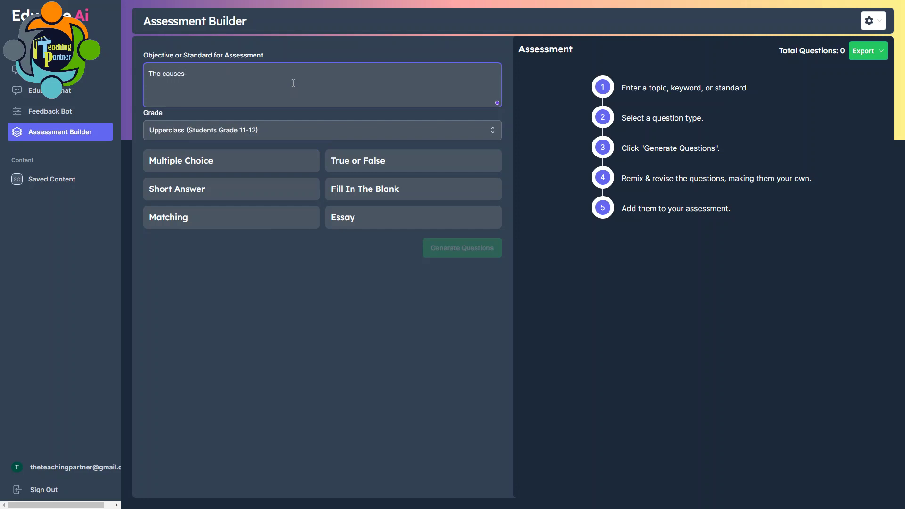
text(and consequences of world war 1)
click(247, 131)
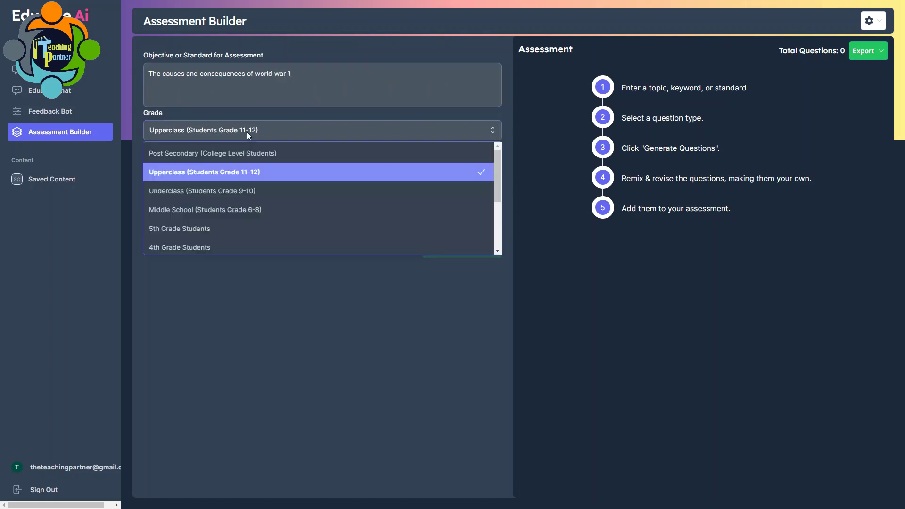
click(250, 171)
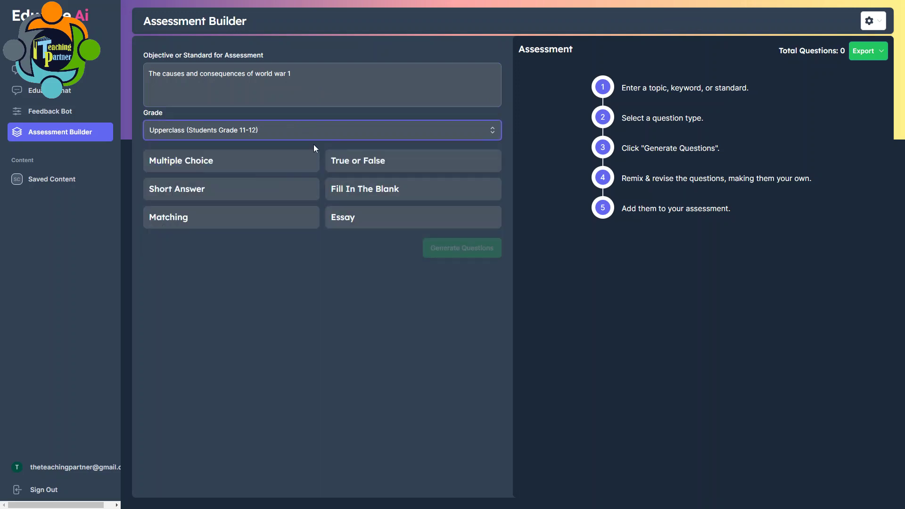
click(190, 189)
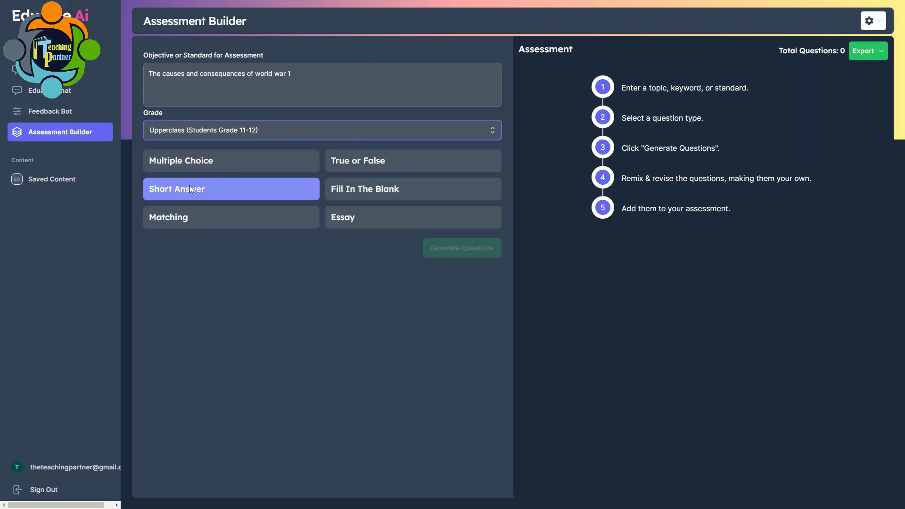
click(203, 163)
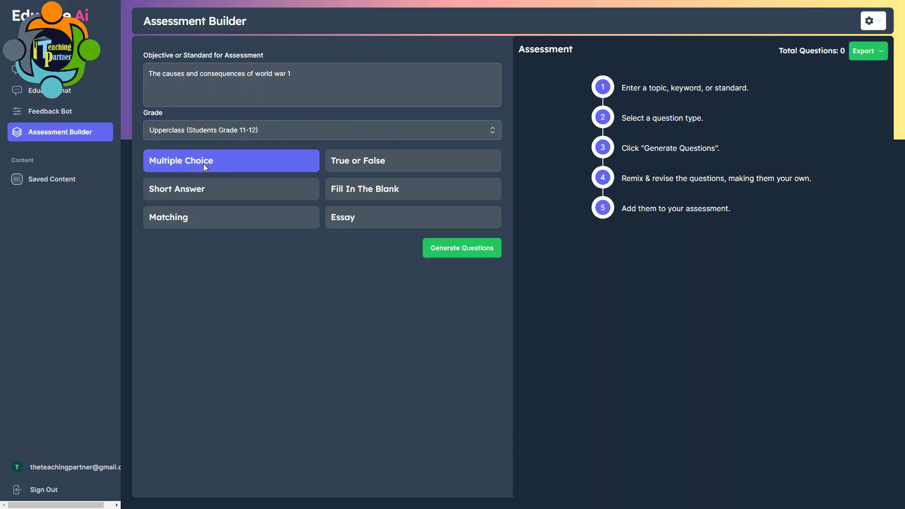
click(470, 252)
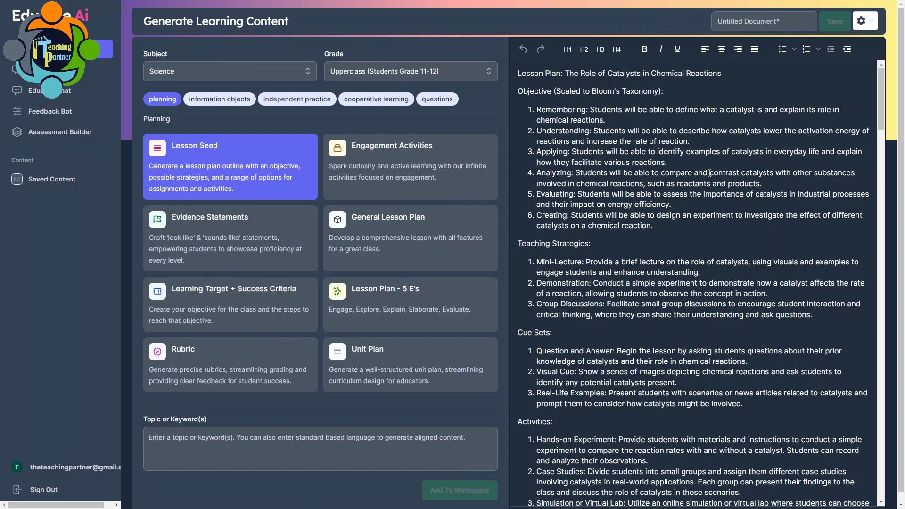
Step: Rename the untitled document to 'Trial Document' and save it
click(794, 20)
key(ctrl+a)
text(Trial Document)
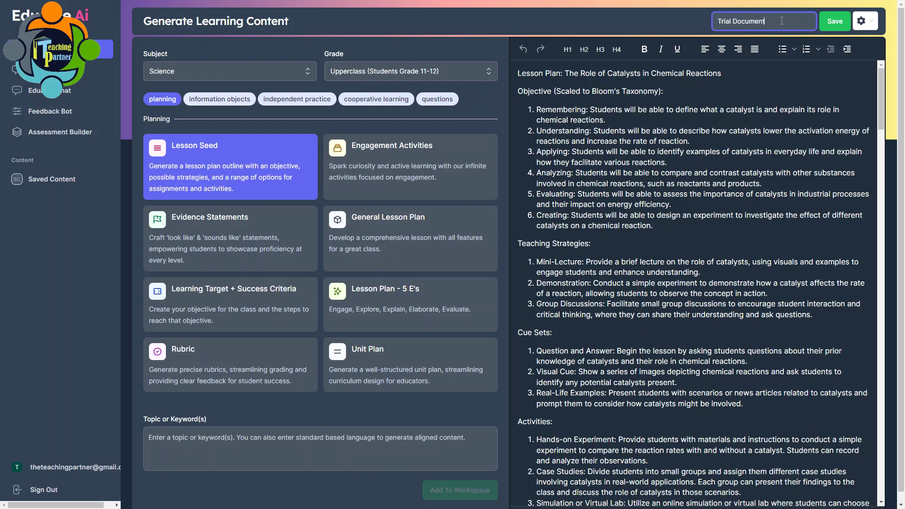
click(836, 27)
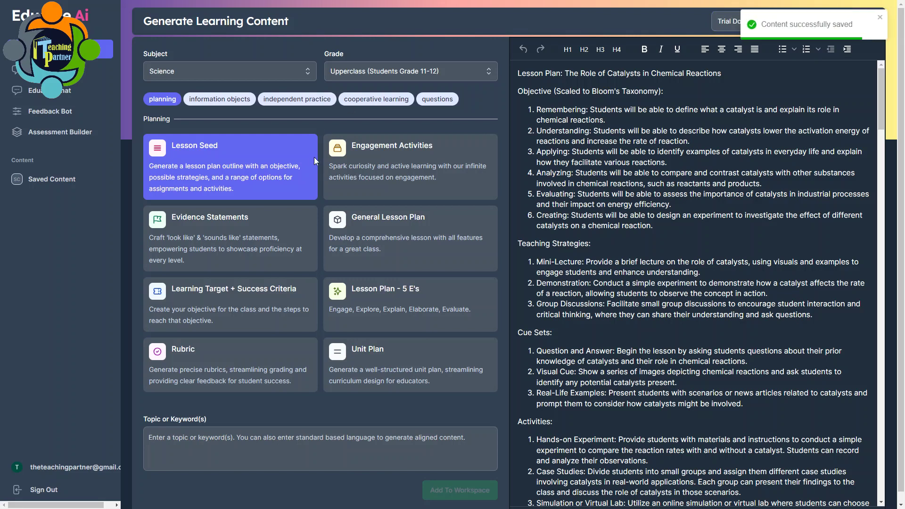
Step: Check that 'Trial Document' is listed in Saved Content, then return to the lesson generator
click(55, 181)
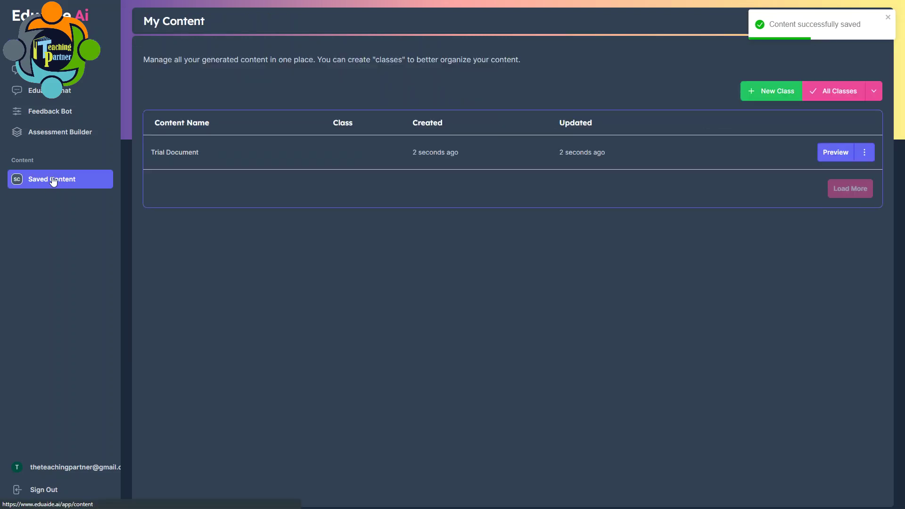
click(865, 152)
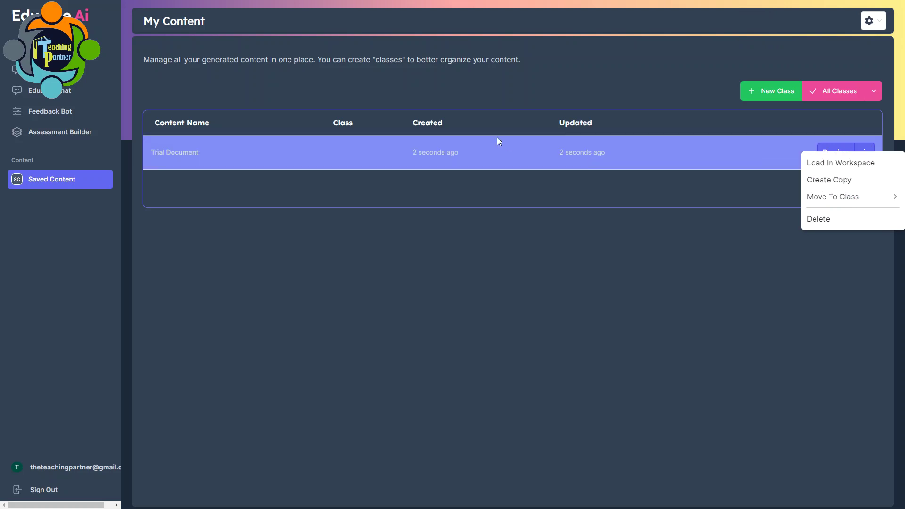
mouse_move(850, 206)
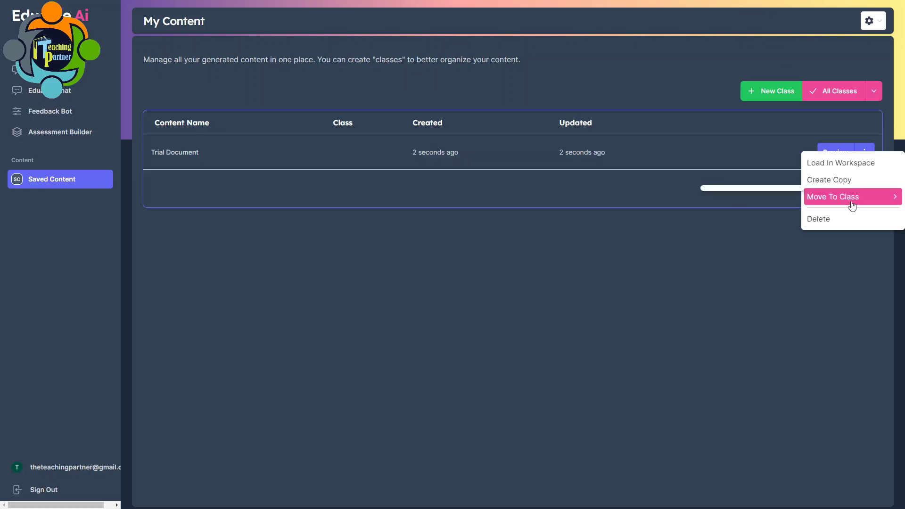
click(91, 58)
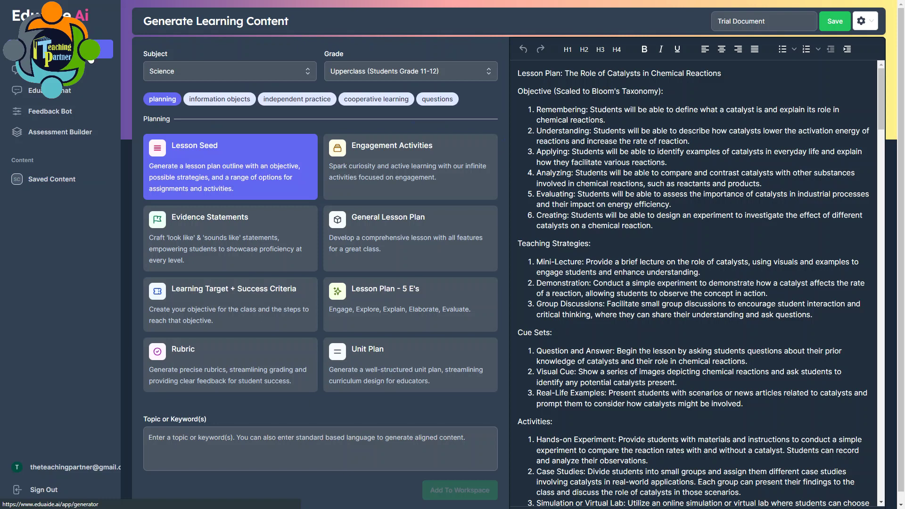